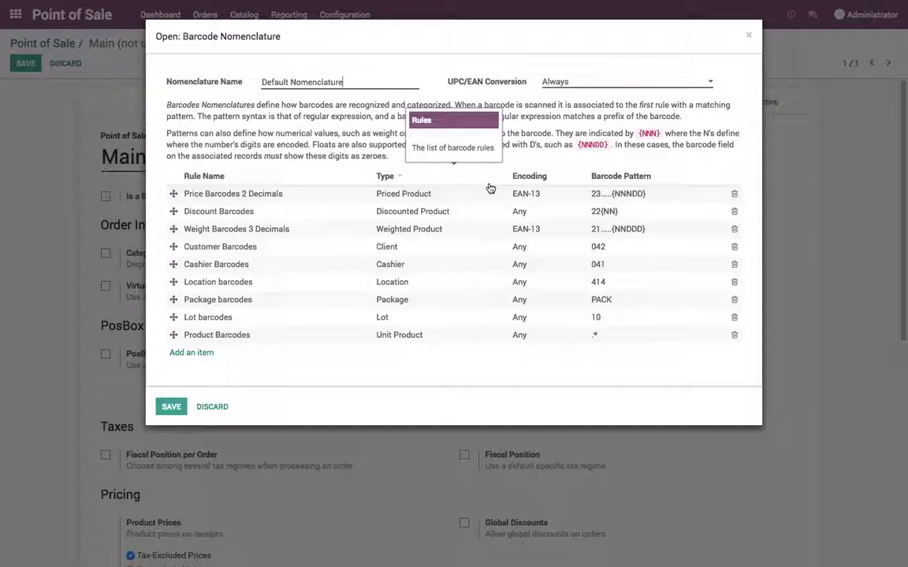
Save the barcode nomenclature and the Main point of sale settings.
click(178, 409)
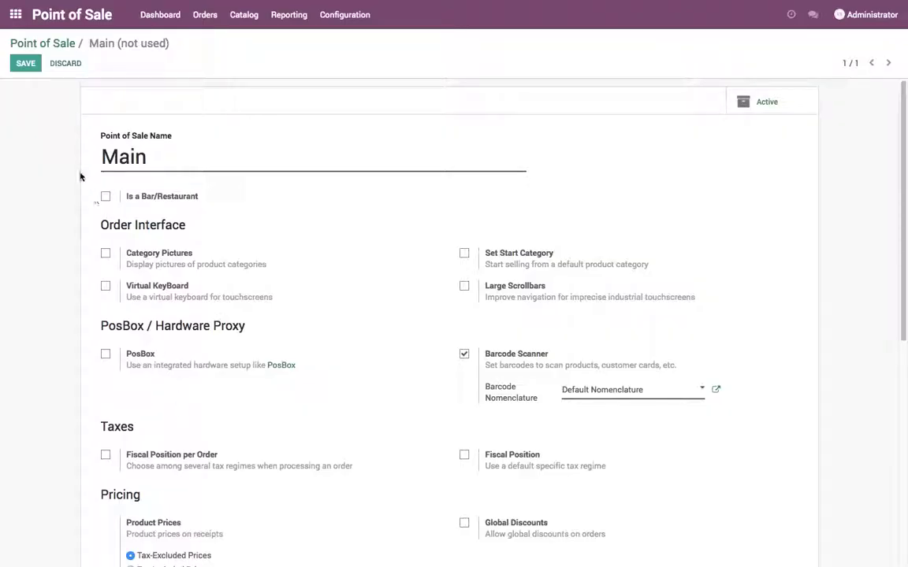
click(33, 71)
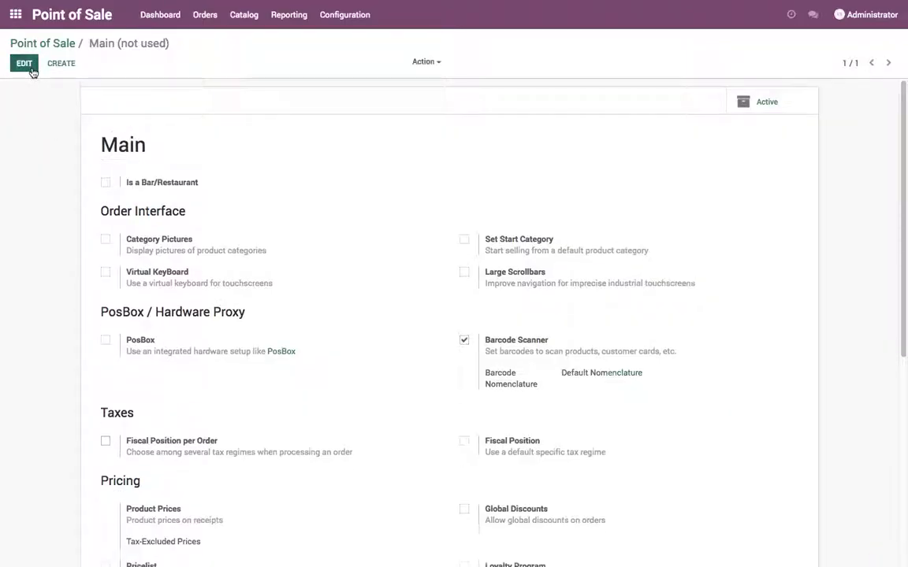
click(235, 21)
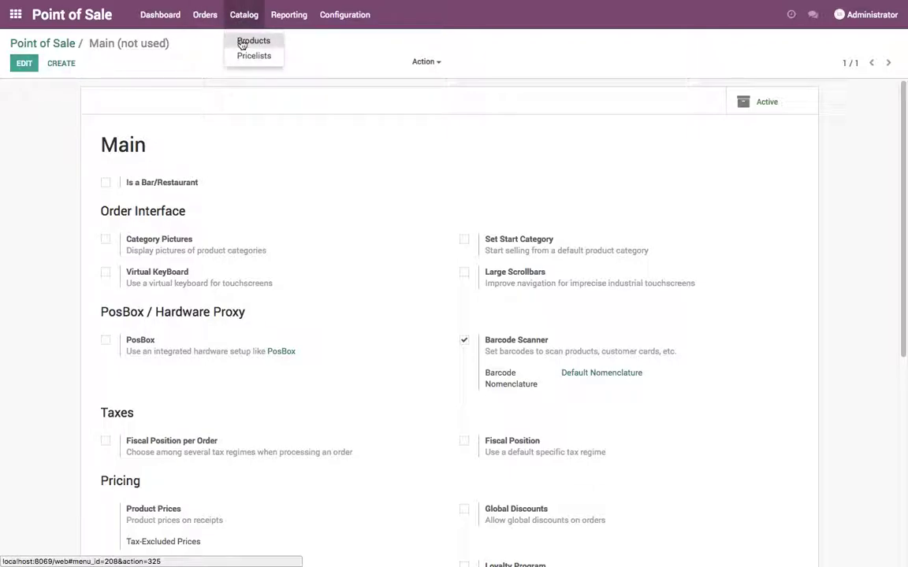
click(240, 40)
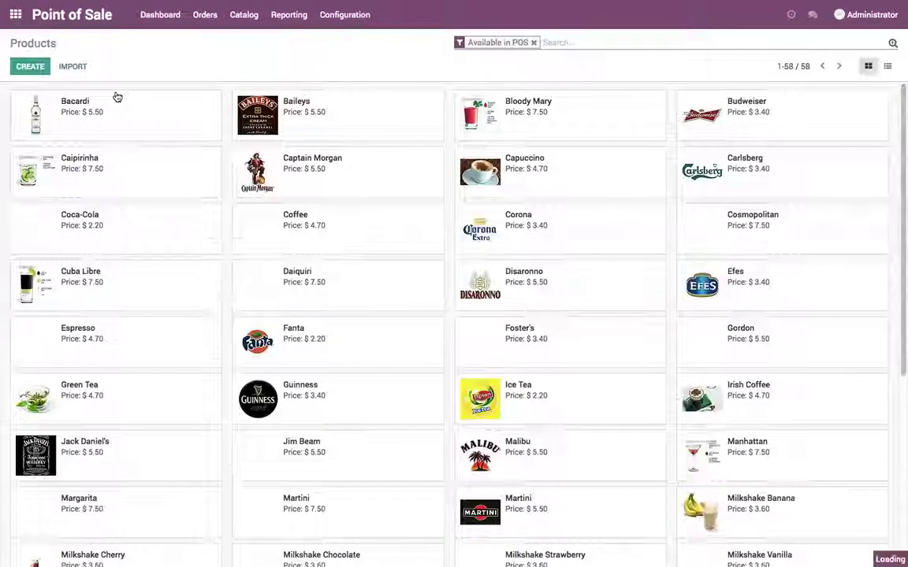
click(116, 96)
click(24, 64)
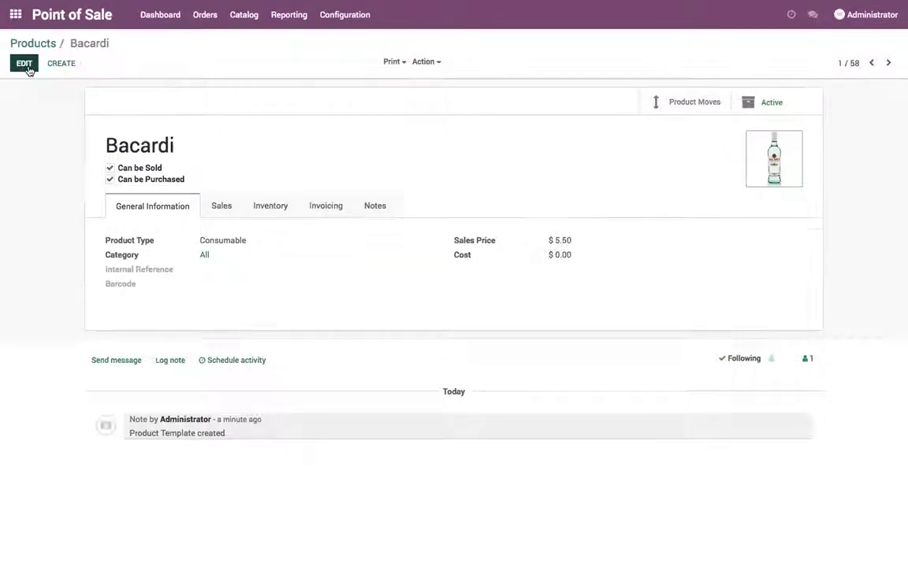
click(239, 304)
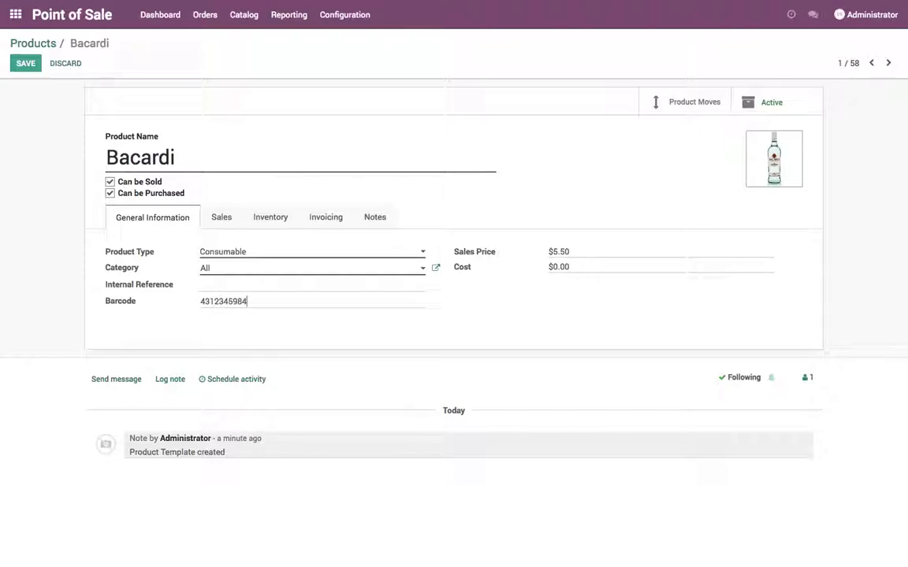
key(ctrl+a)
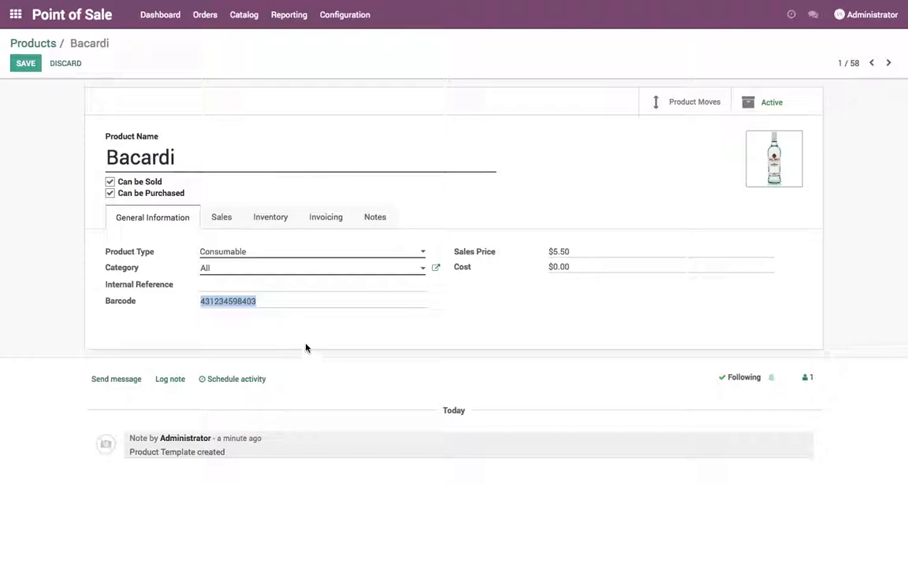
click(264, 319)
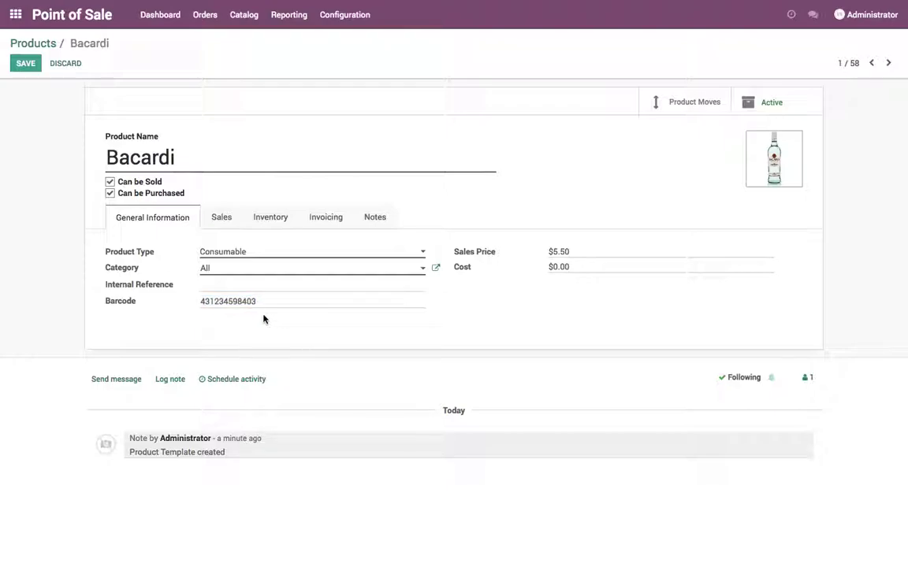
click(33, 66)
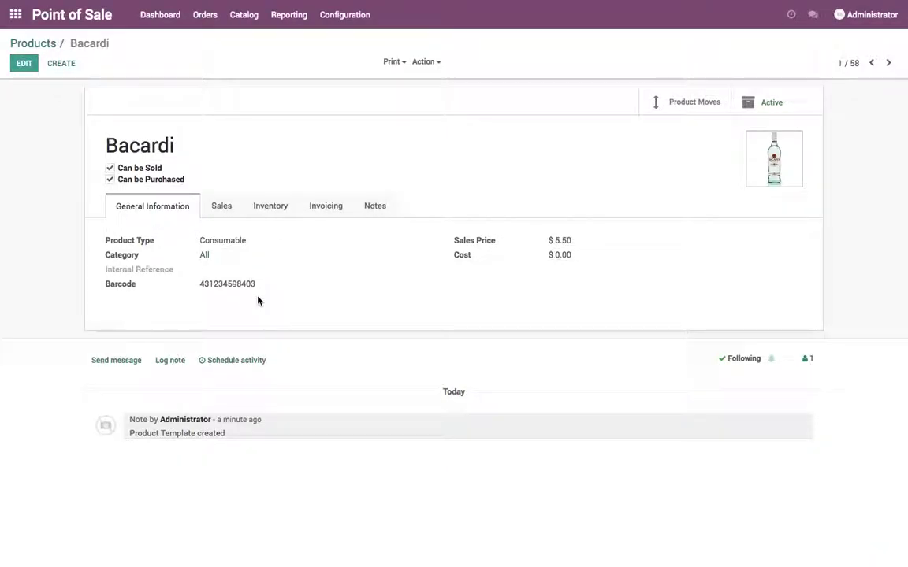
click(49, 47)
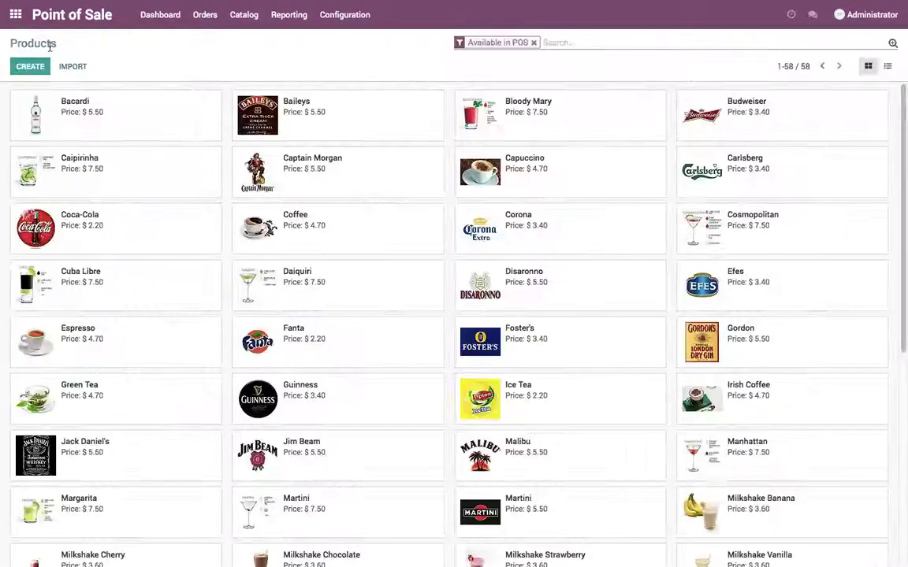
click(72, 109)
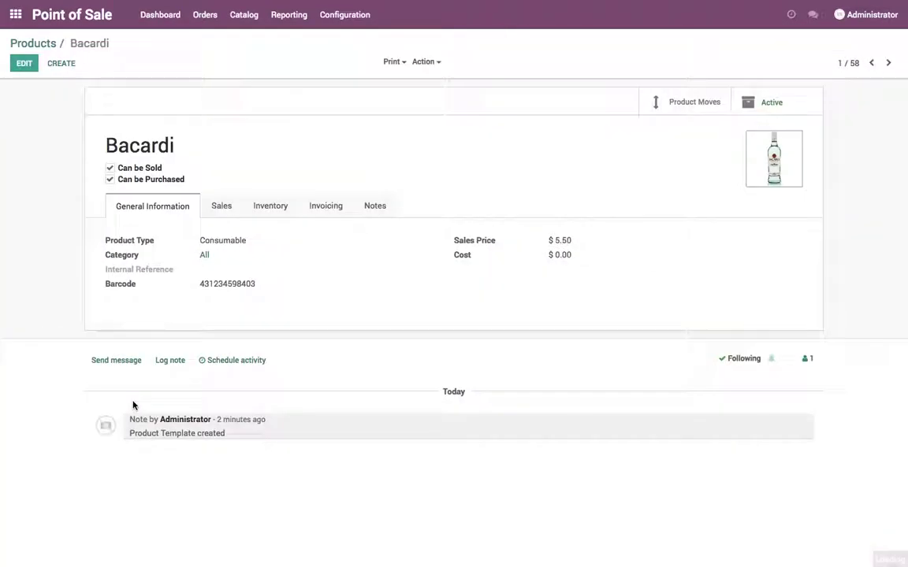
click(167, 364)
text(it may)
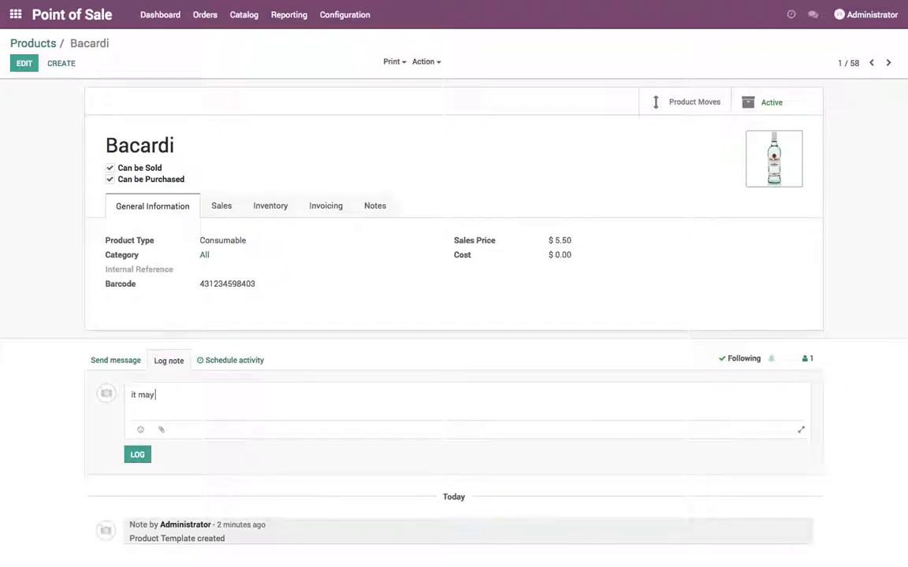
text( possible we get this product )
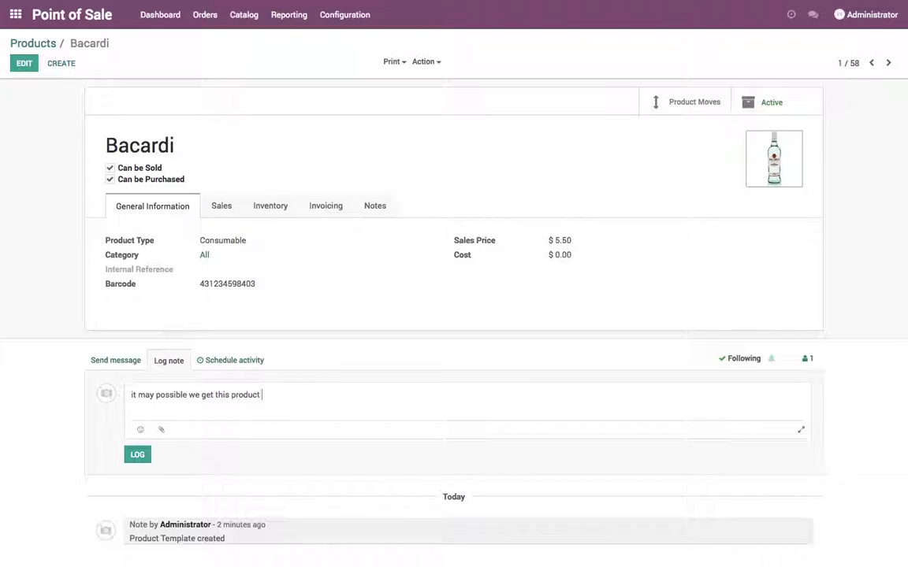
text(from di)
key(ctrl+a)
key(BackSpace)
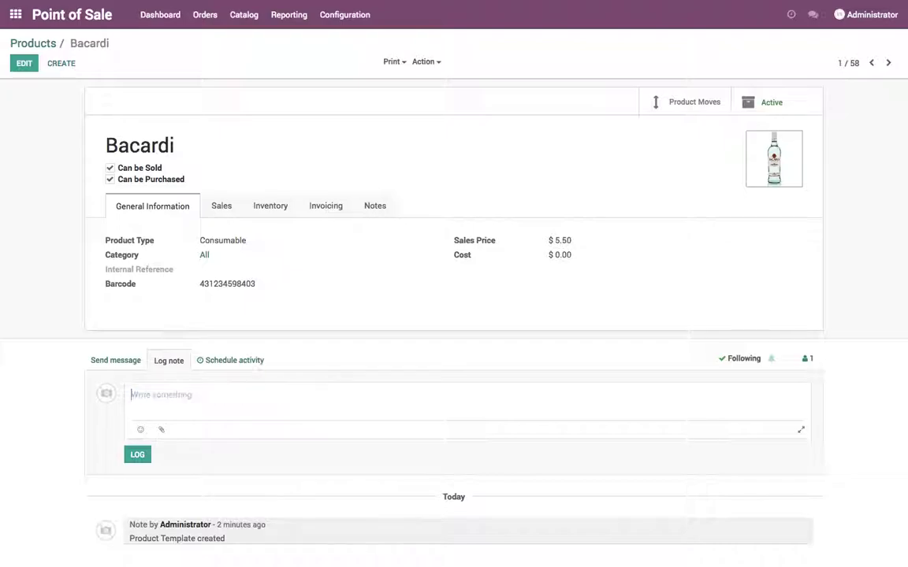
click(30, 65)
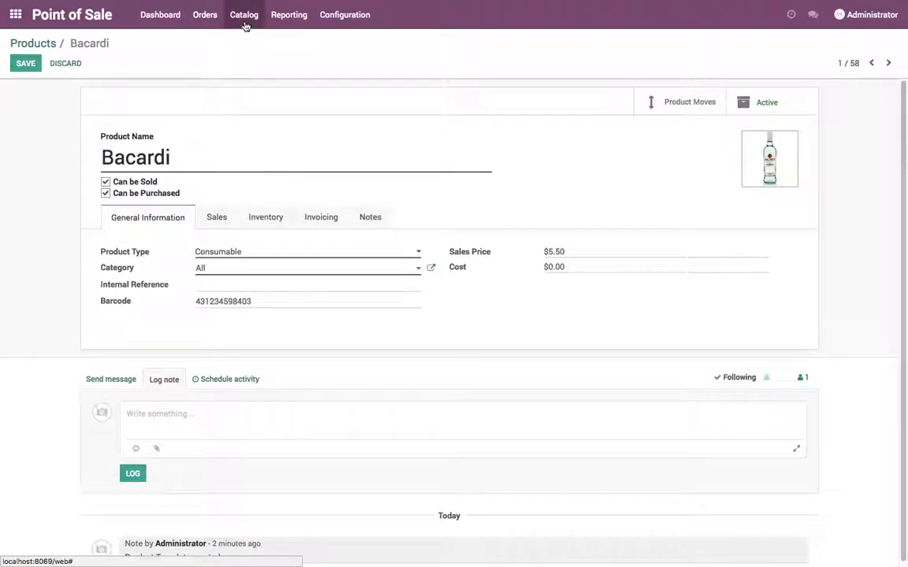
Edit the Main point of sale configuration and open its Default Nomenclature for barcodes.
click(334, 23)
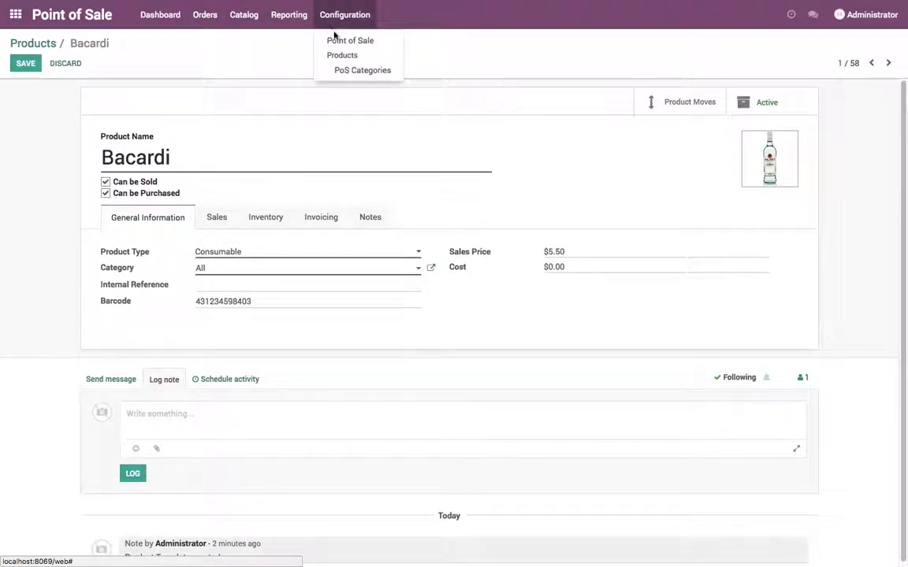
click(333, 40)
click(85, 135)
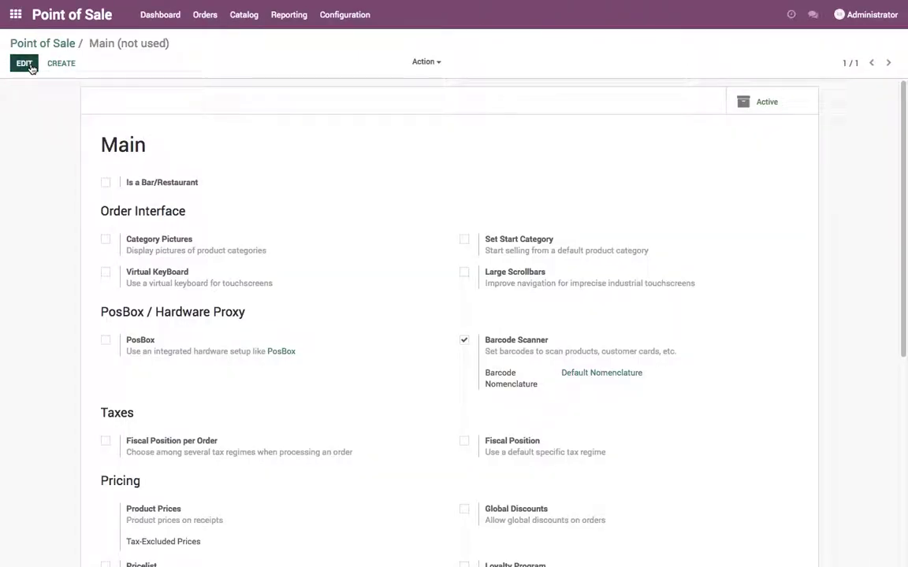
click(32, 67)
click(714, 389)
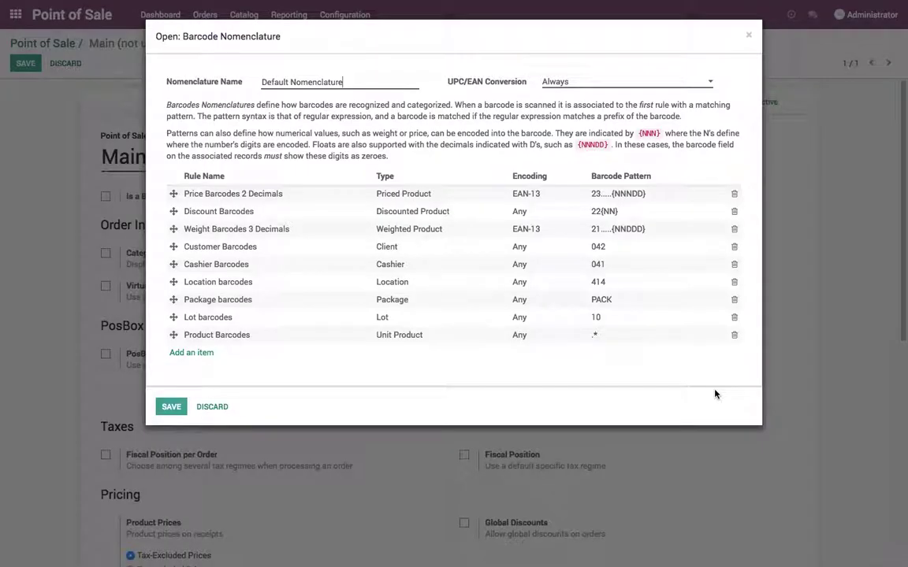
Add a barcode rule named "Manufacturer - 01" to the nomenclature and set its type to Alias.
click(191, 353)
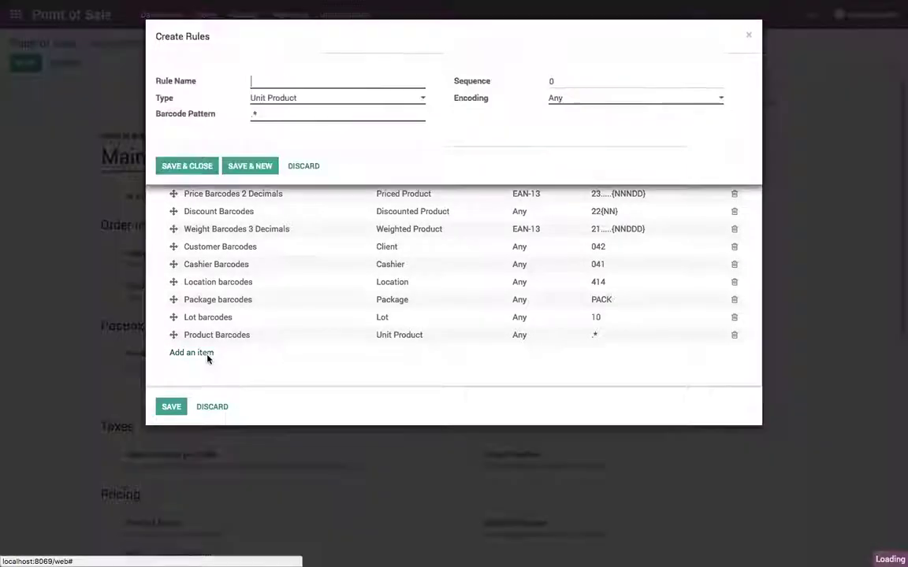
click(300, 83)
text(S)
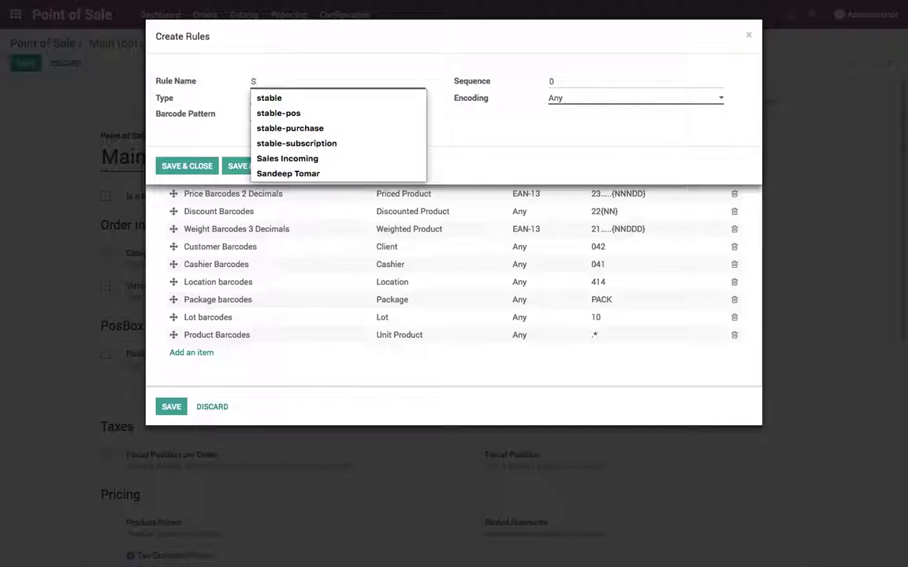
key(BackSpace)
text(Man)
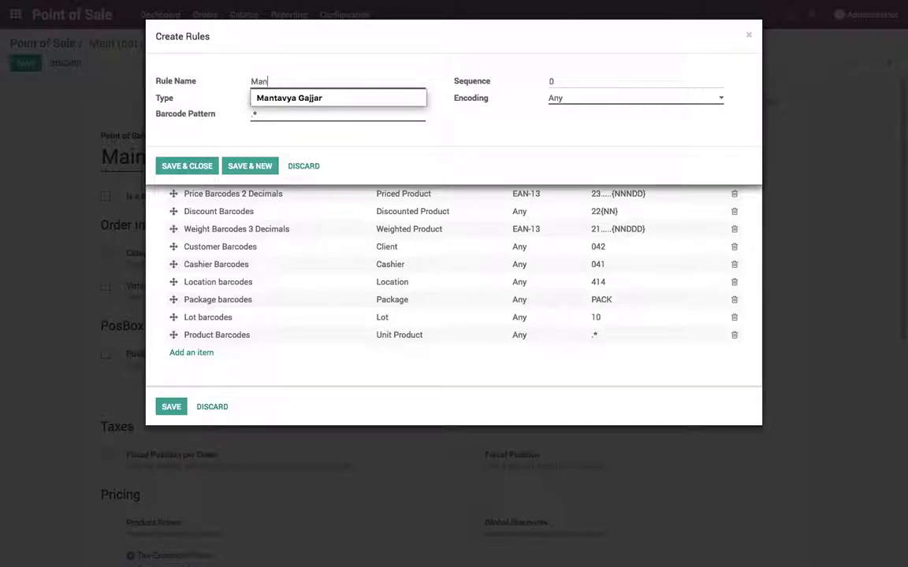
text(ufacturer - 01)
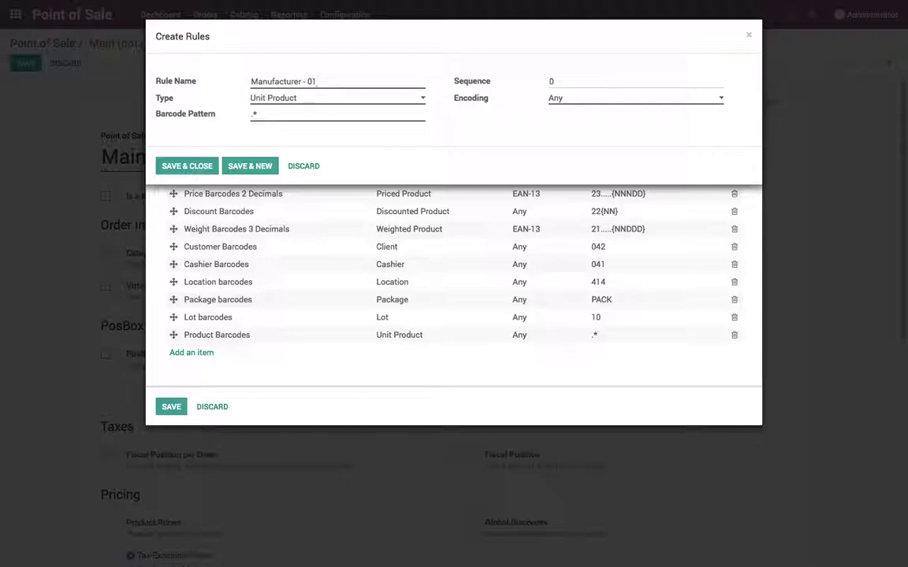
click(396, 99)
click(361, 87)
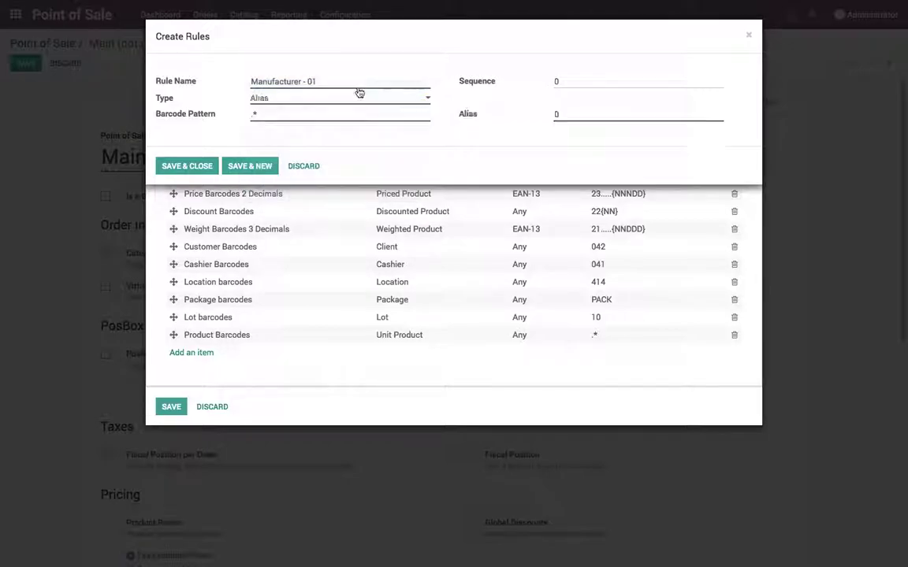
click(558, 115)
text(431234598405)
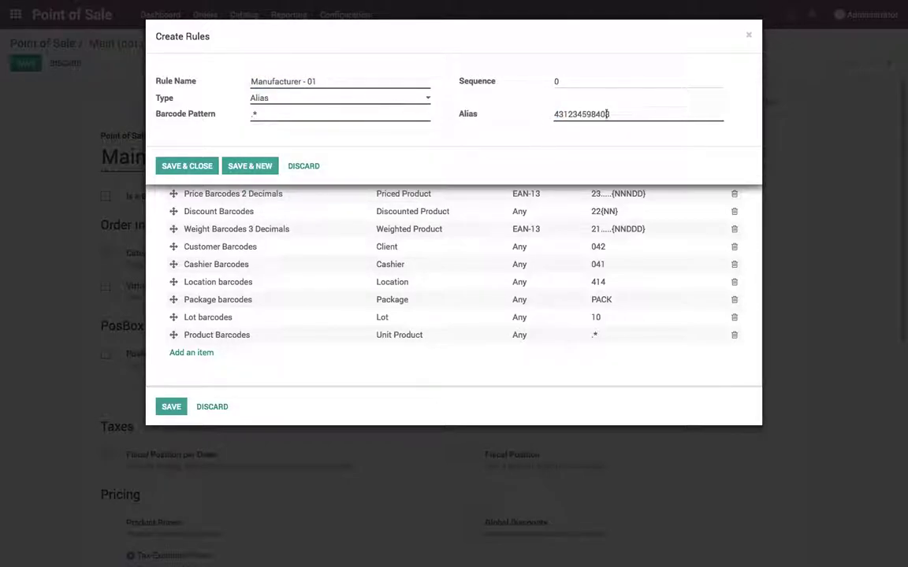
click(304, 116)
key(ctrl+a)
key(ctrl+v)
drag(298, 114, 313, 114)
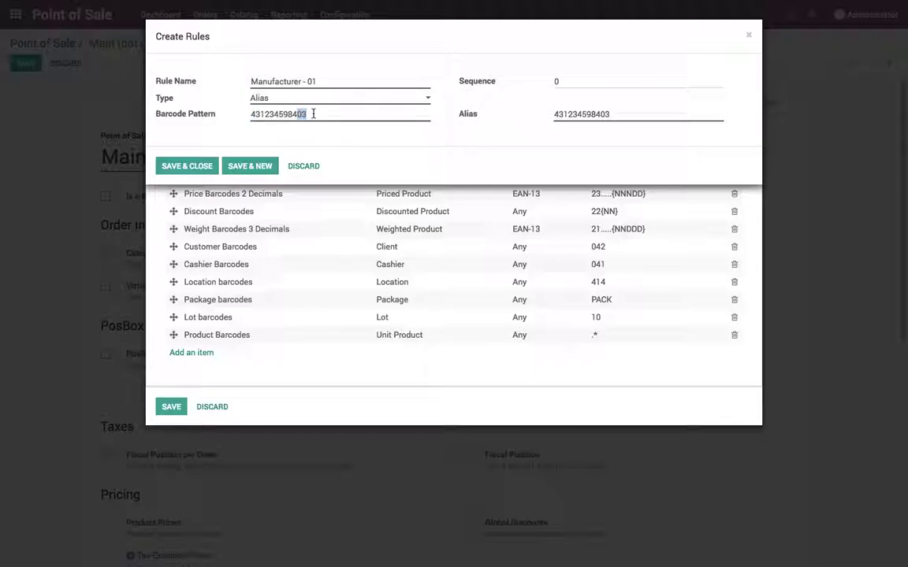
text(24)
drag(313, 117, 241, 117)
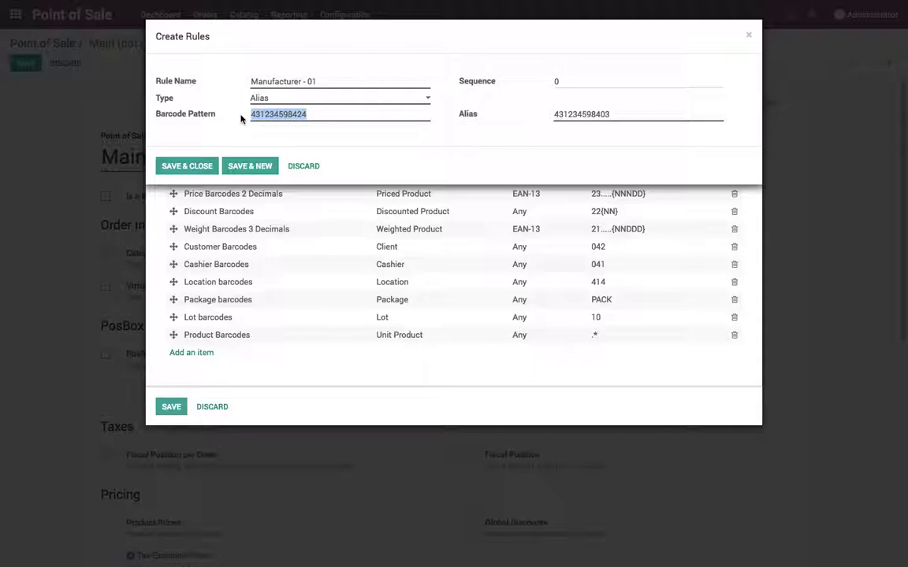
Save the new rule together with the nomenclature and the Main point of sale configuration.
click(181, 170)
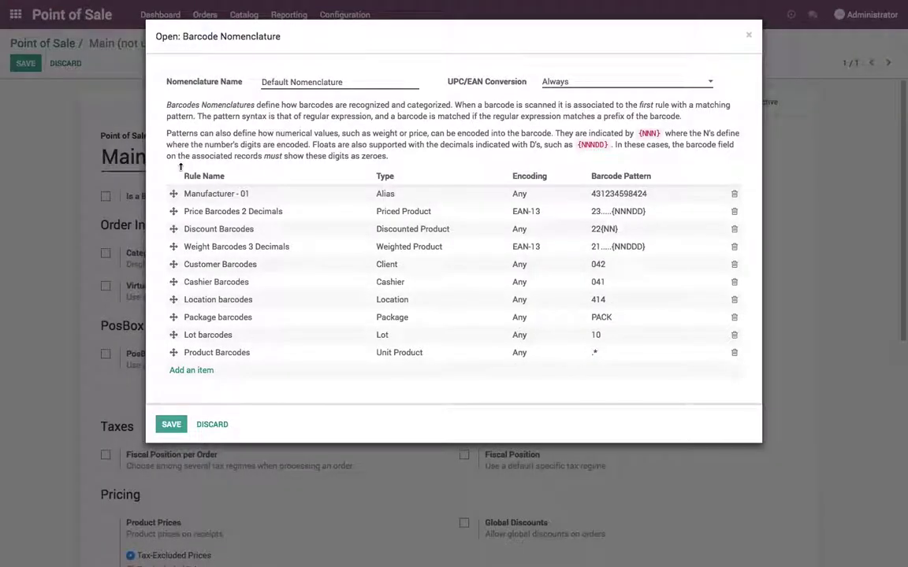
click(172, 426)
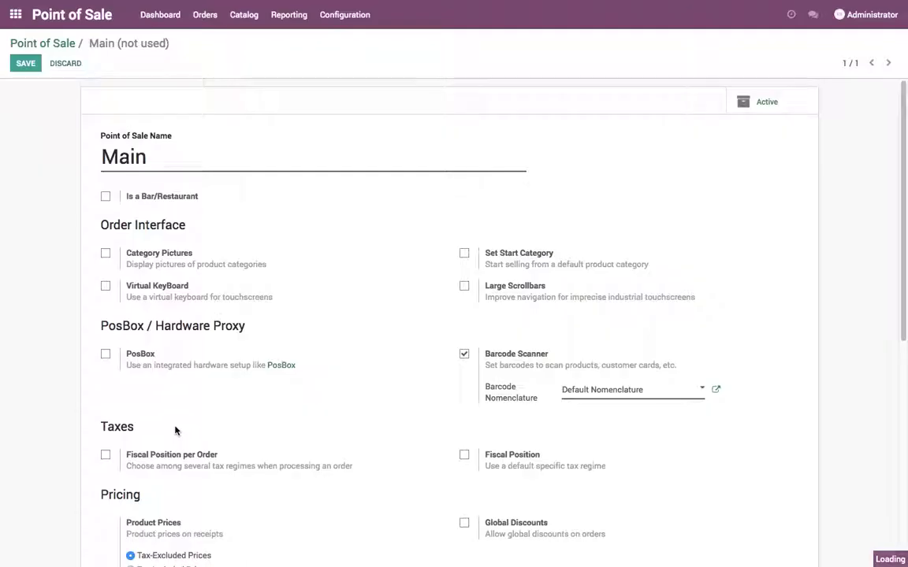
click(26, 63)
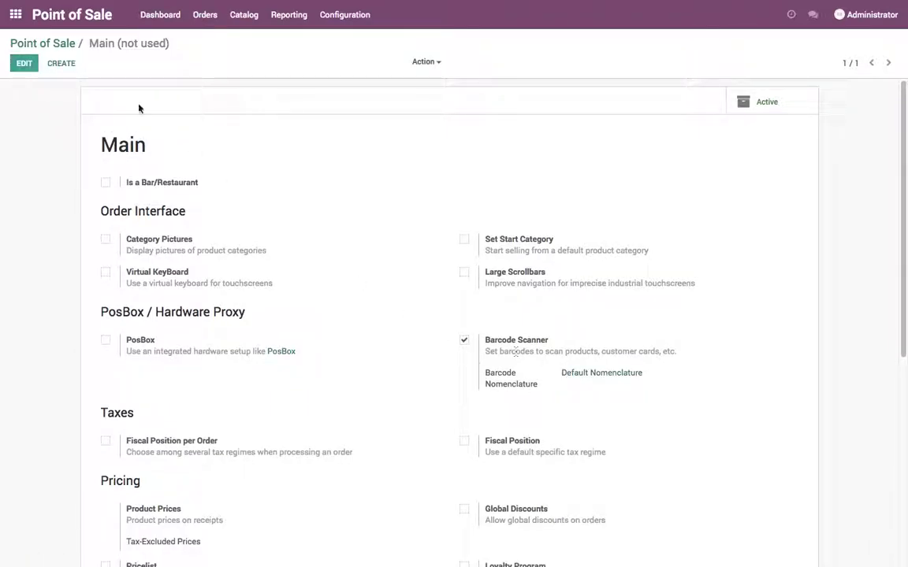
Leave the point of sale configuration and open the Bacardi product from the catalog.
click(63, 43)
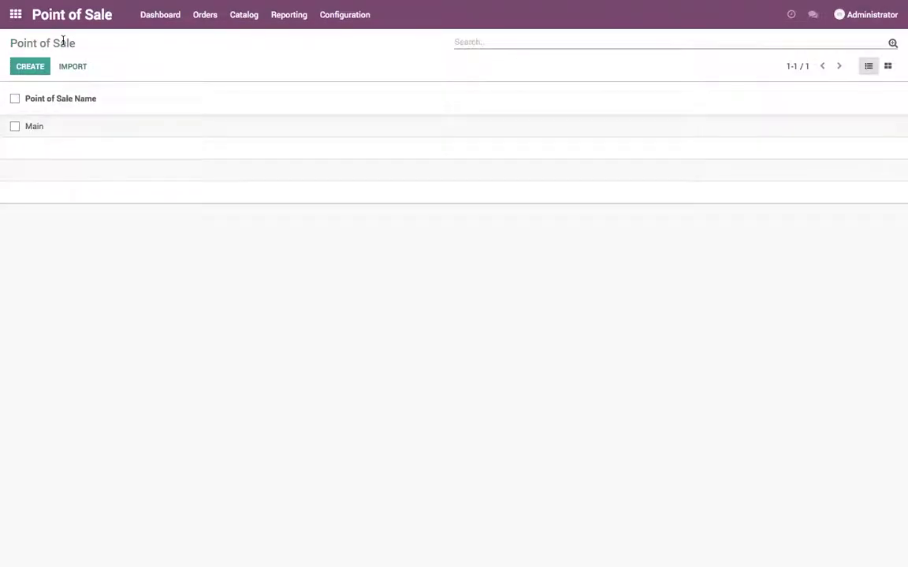
click(209, 19)
click(218, 42)
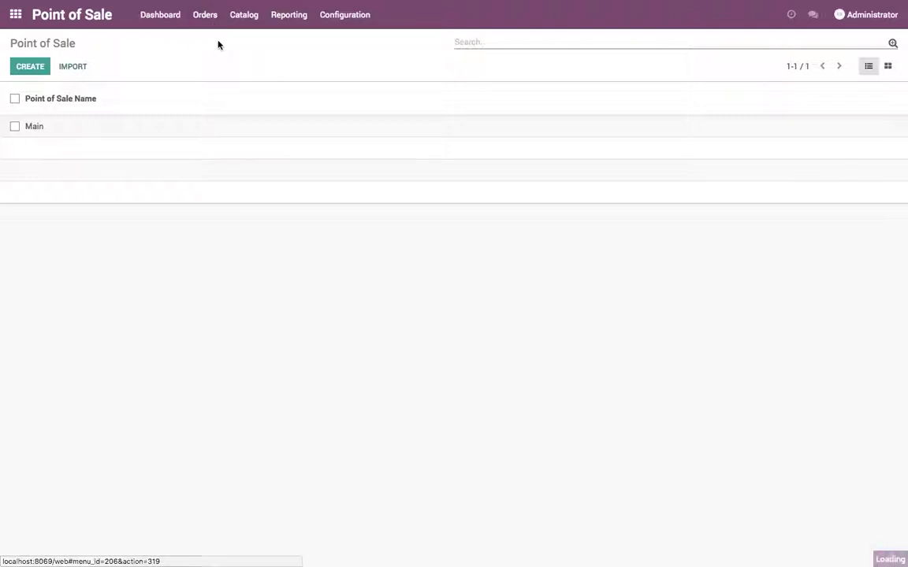
click(243, 14)
click(251, 38)
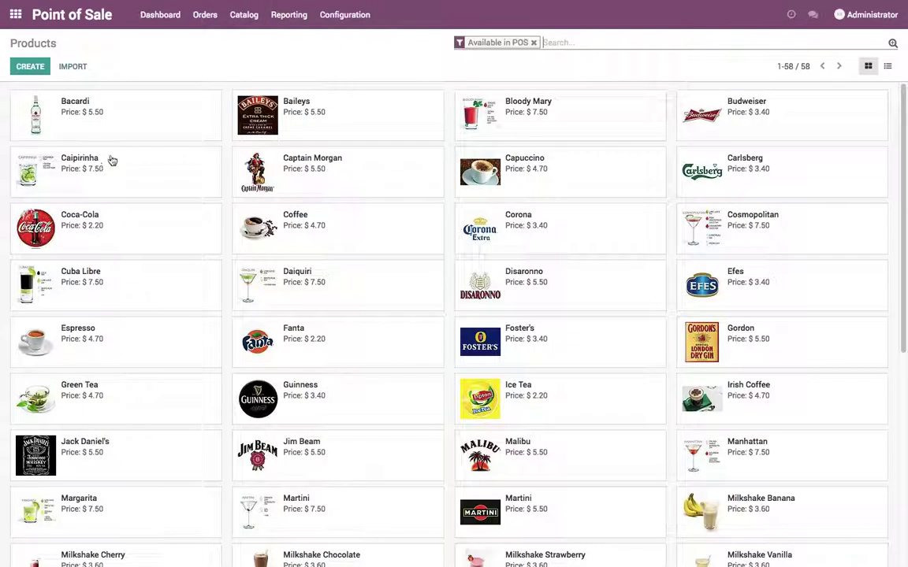
click(110, 138)
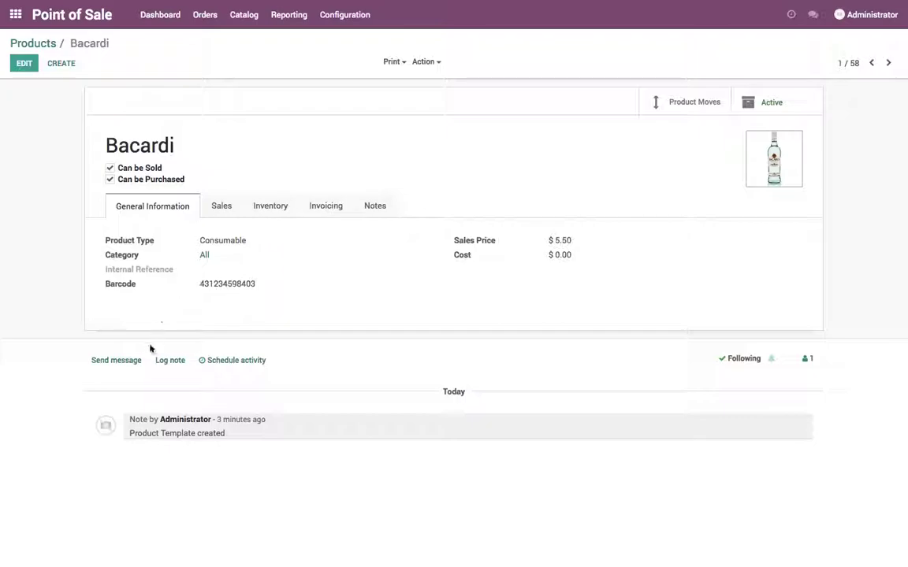
click(115, 360)
text(now )
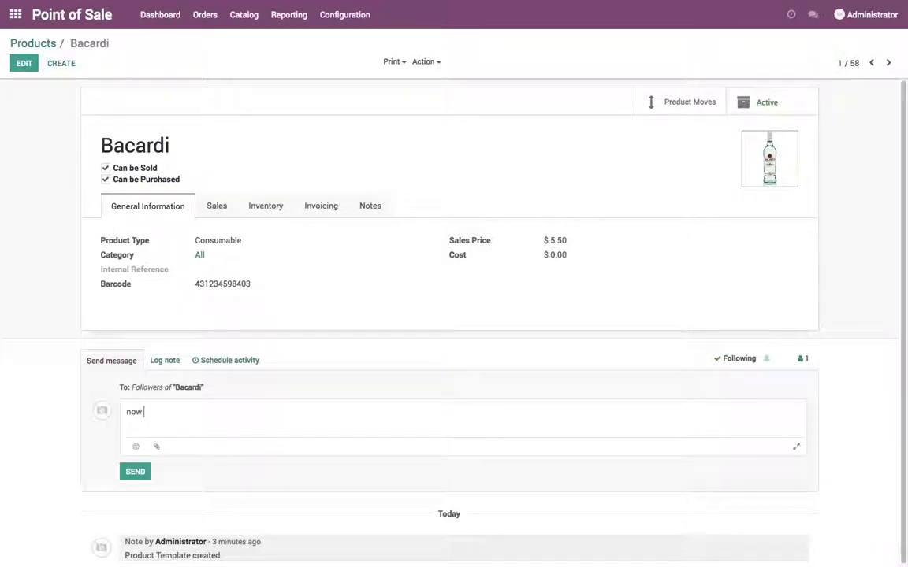
text(431234598424 =)
double_click(228, 284)
key(ctrl+c)
click(246, 407)
key(ctrl+v)
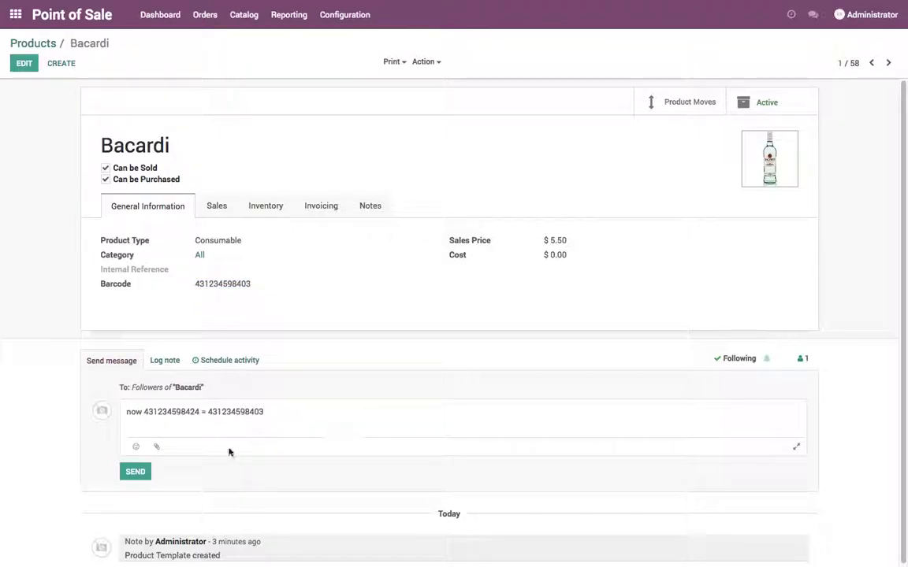
Send the drafted message on the Bacardi product and start a new full-screen session for the Main point of sale.
click(135, 471)
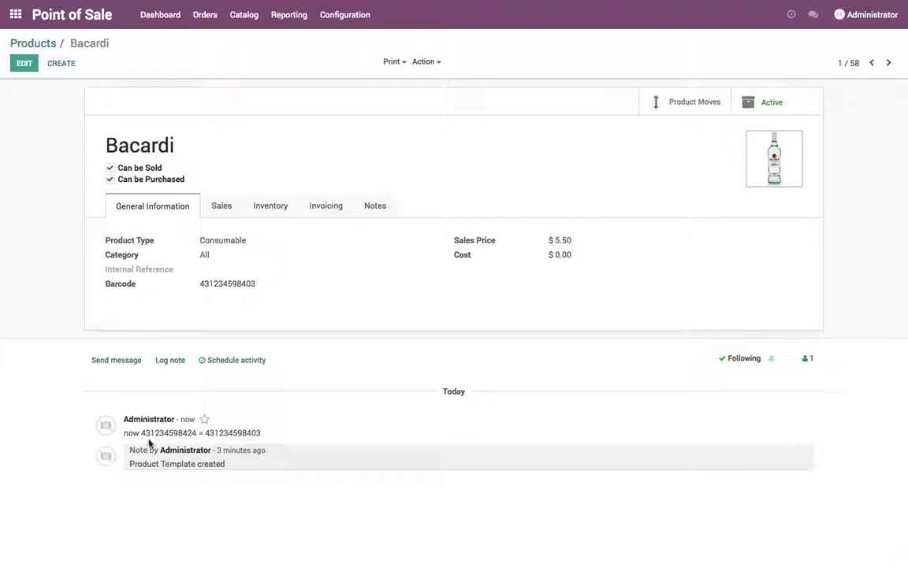
click(160, 14)
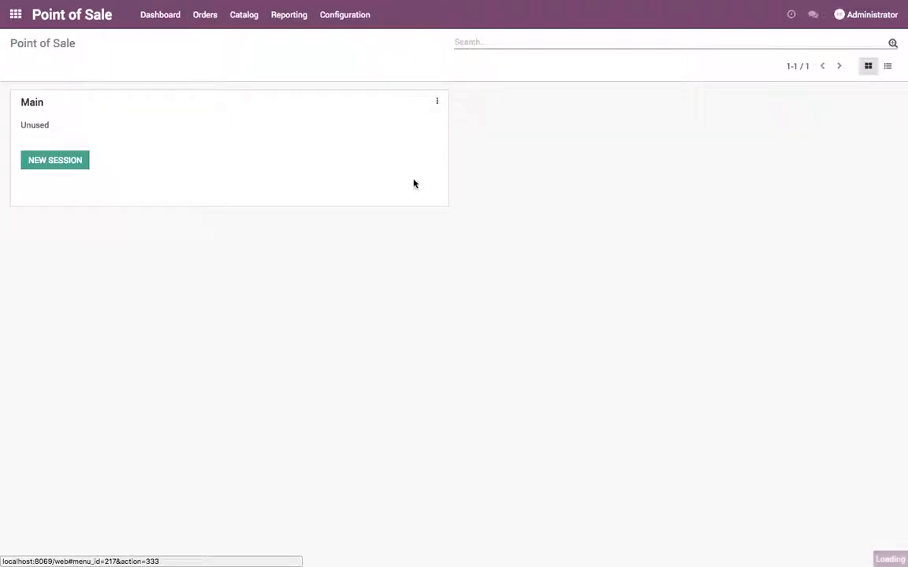
click(60, 169)
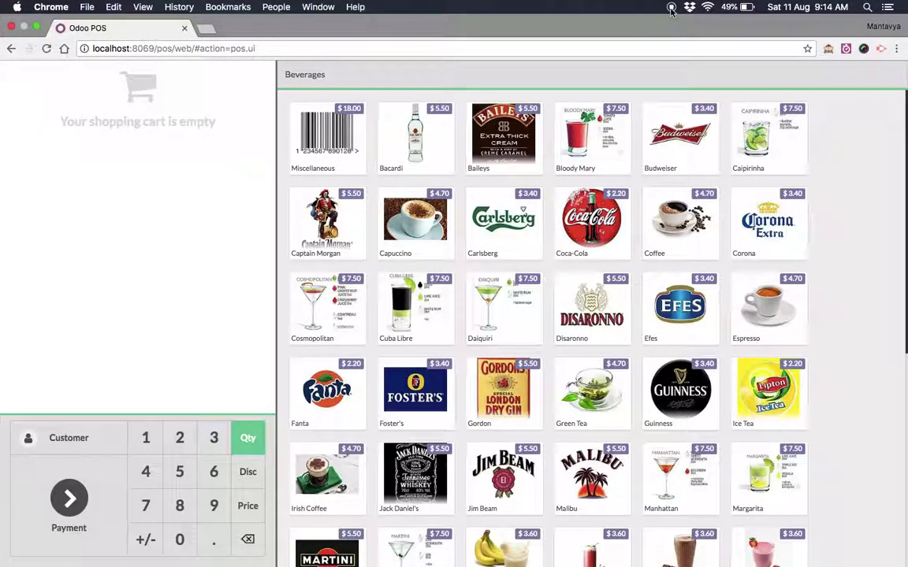
key(ctrl+super+f)
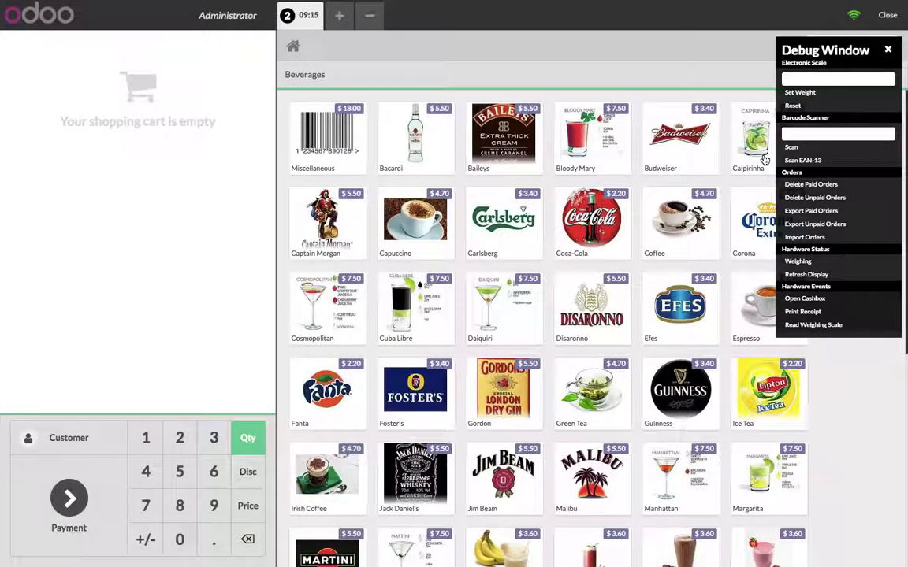
click(807, 135)
key(ctrl+v)
drag(830, 136, 777, 150)
click(749, 164)
click(780, 151)
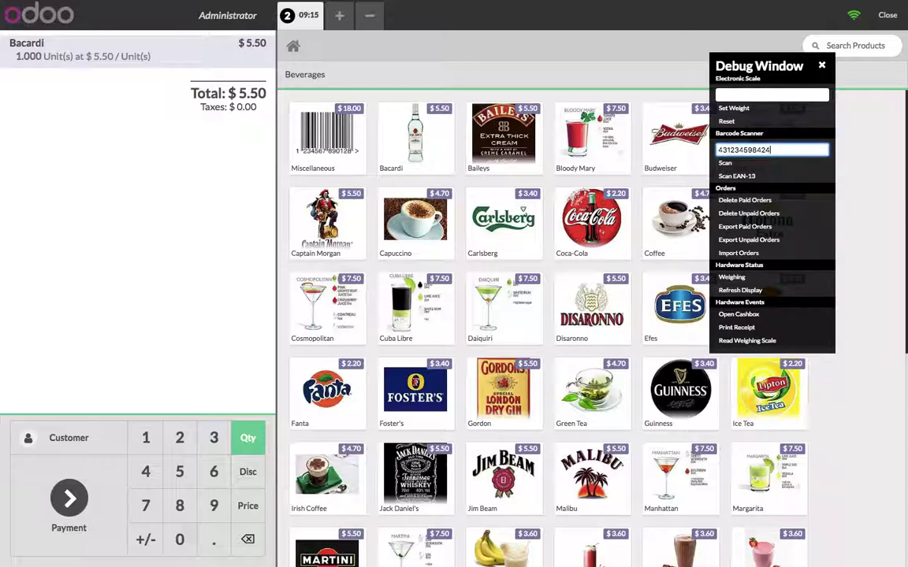
click(741, 163)
click(785, 149)
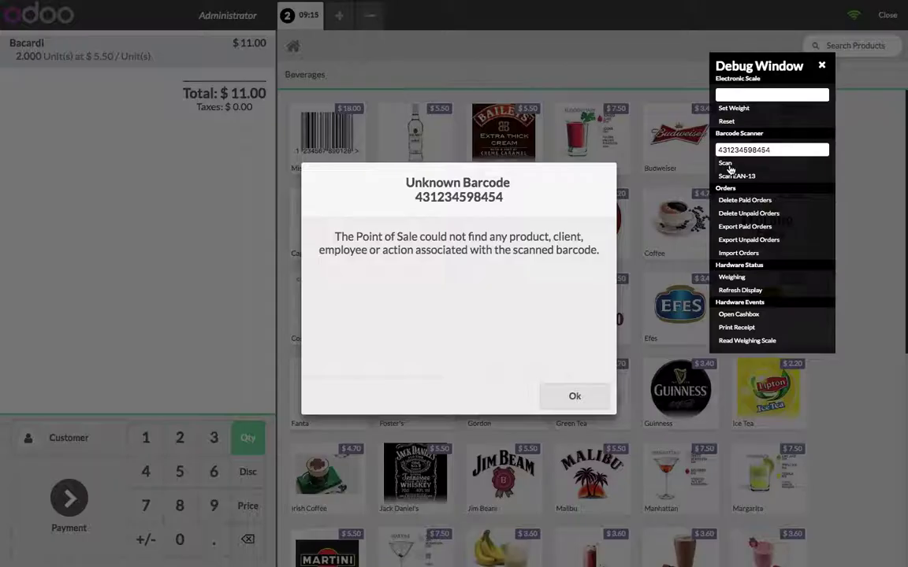
click(819, 163)
click(575, 396)
Close the point of sale screen and open the Bacardi product from the catalog.
click(885, 16)
click(884, 16)
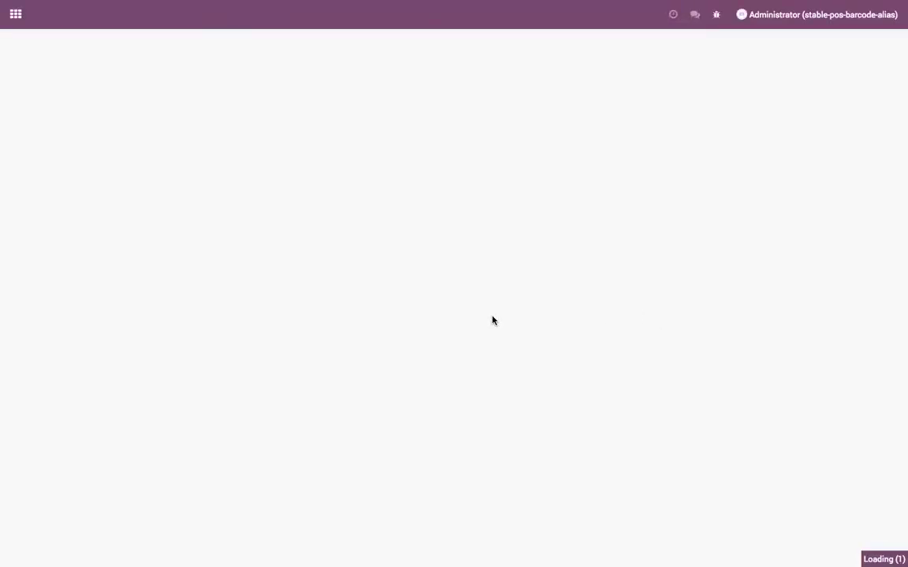
click(237, 24)
click(236, 40)
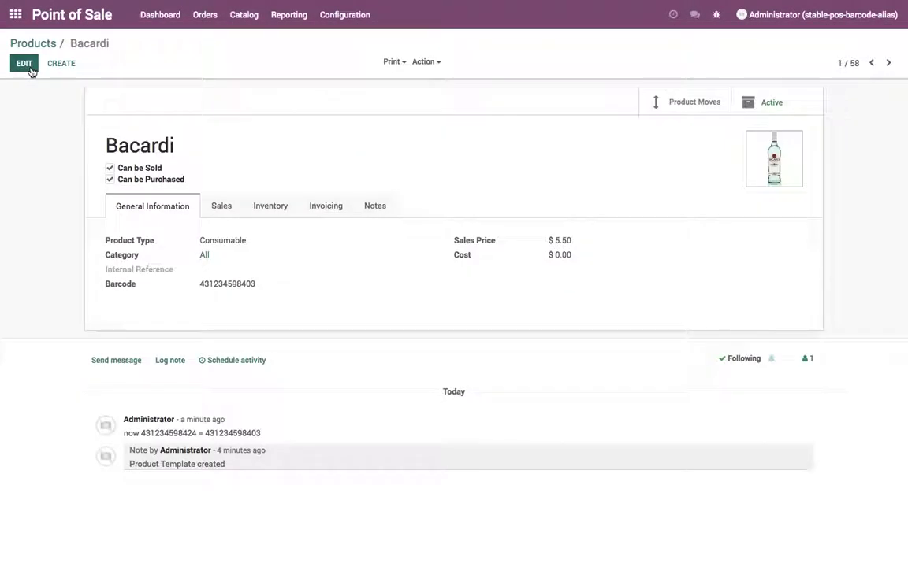
Draft an internal note on the Bacardi product reading "assumed that last 3 digit may change depending on the manufacturer".
click(170, 360)
text(assum)
key(BackSpace)
key(BackSpace)
key(BackSpace)
key(BackSpace)
key(BackSpace)
text(aasume)
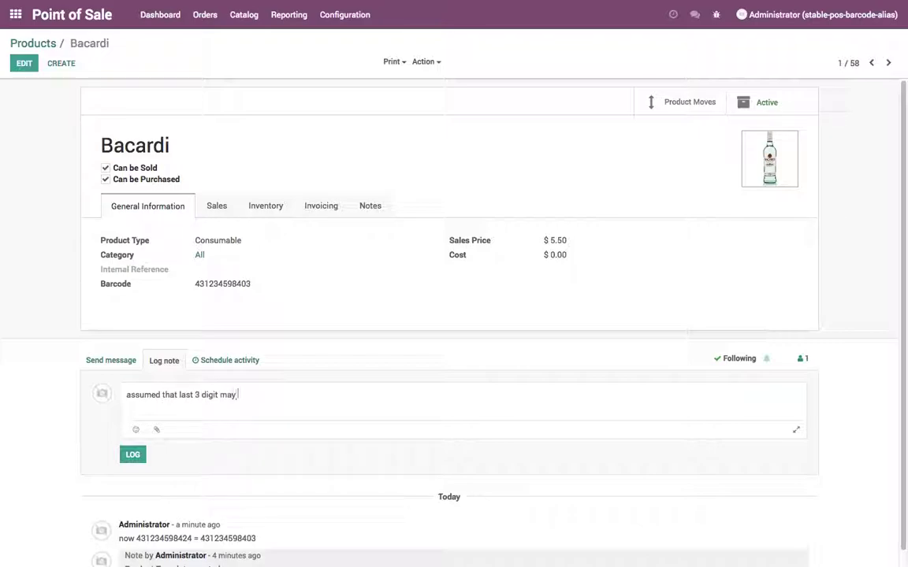
text(nge depending on the manufactore)
key(BackSpace)
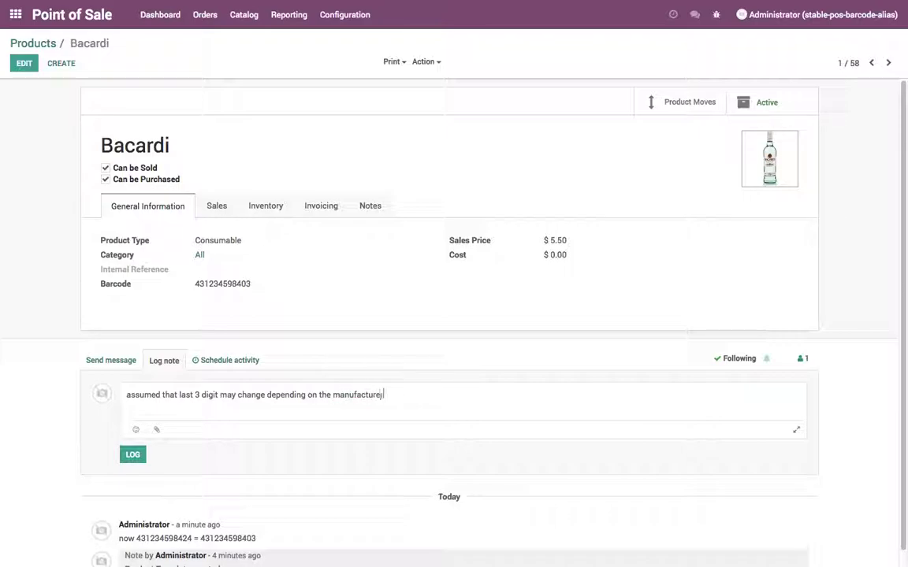
Add the line 431234598XXX to the note, based on the product's barcode, and log the note.
key(Return)
key(ctrl+v)
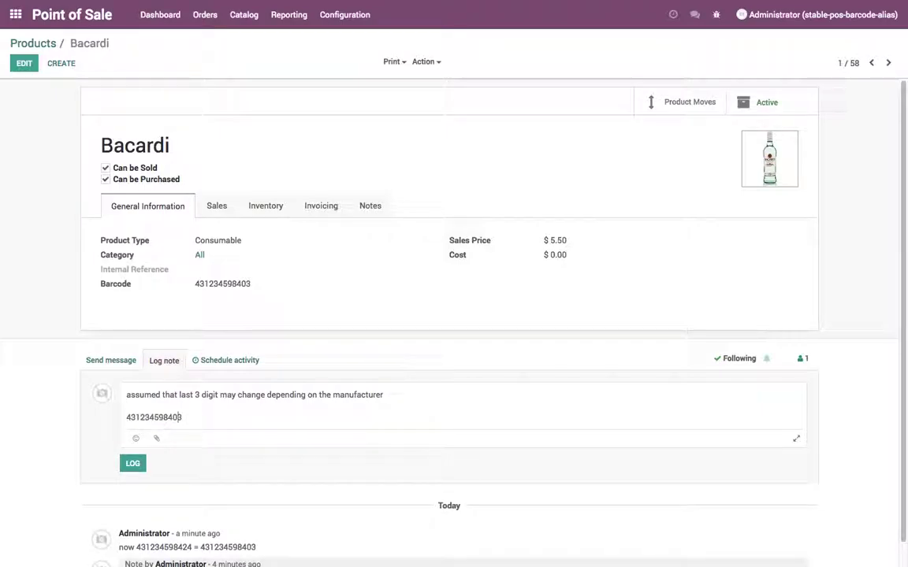
drag(170, 417, 182, 417)
text(XXX)
scroll(196, 407, down, 1)
drag(191, 414, 124, 413)
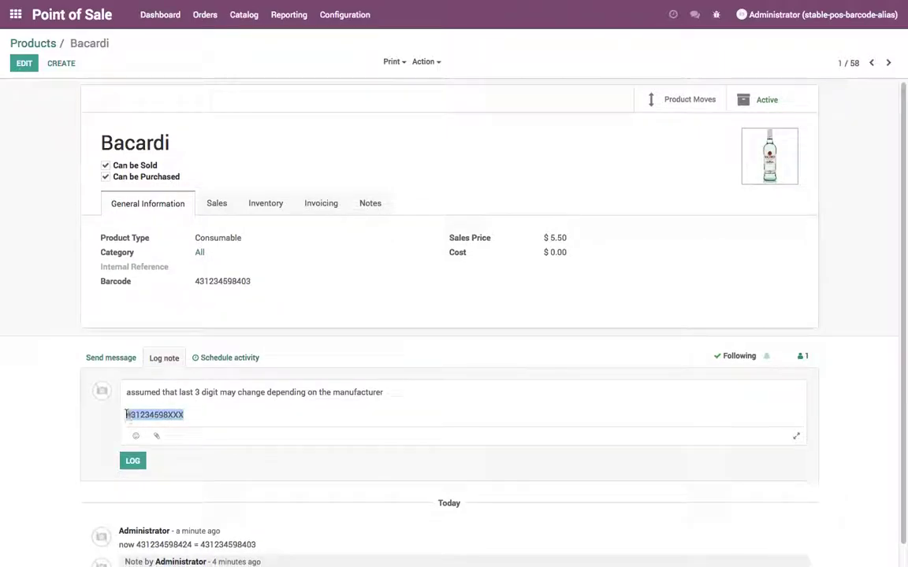
click(131, 460)
Start editing the Main point of sale configuration and open its Default Nomenclature.
click(344, 14)
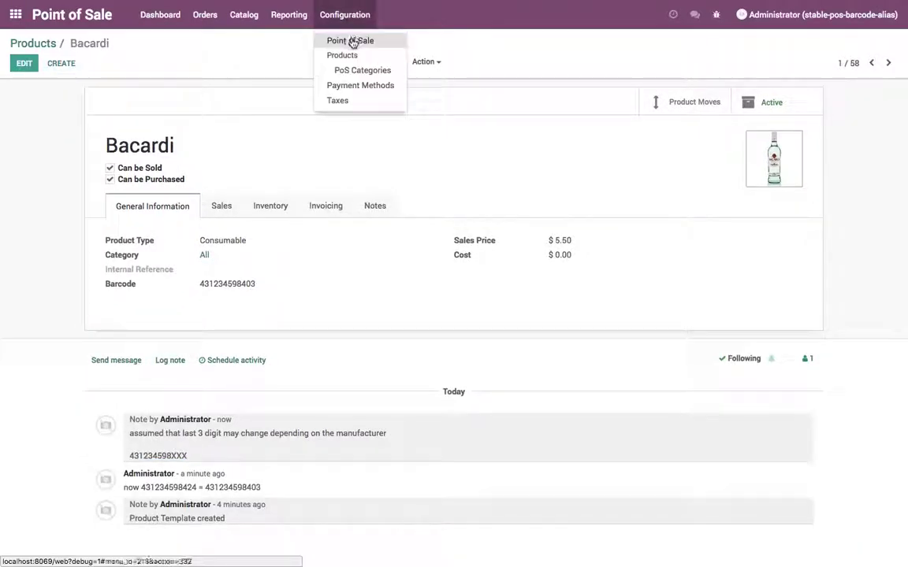
click(352, 40)
click(127, 130)
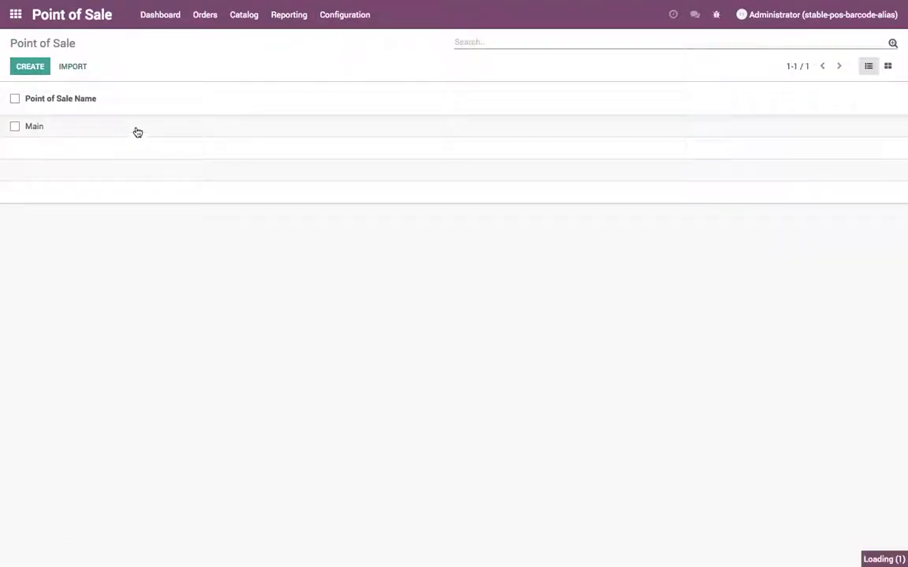
click(25, 63)
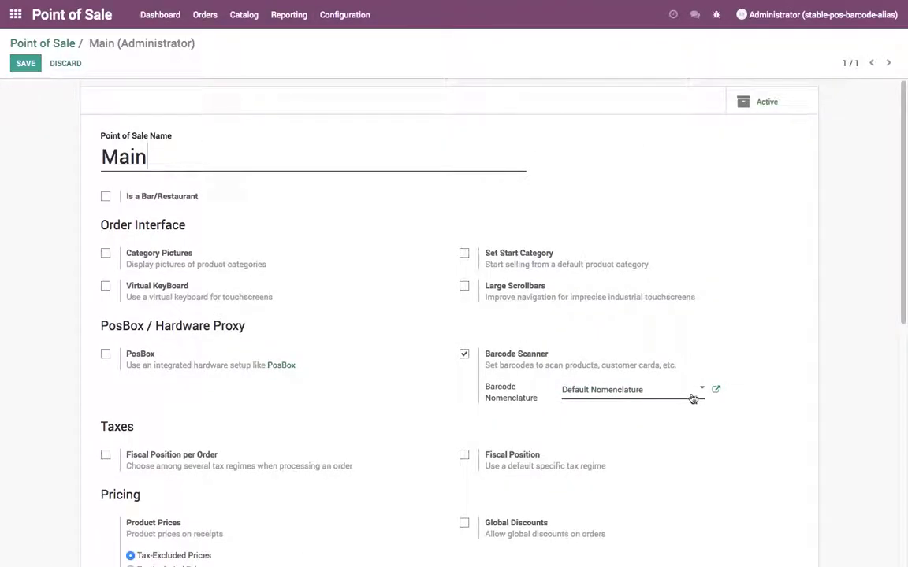
click(715, 388)
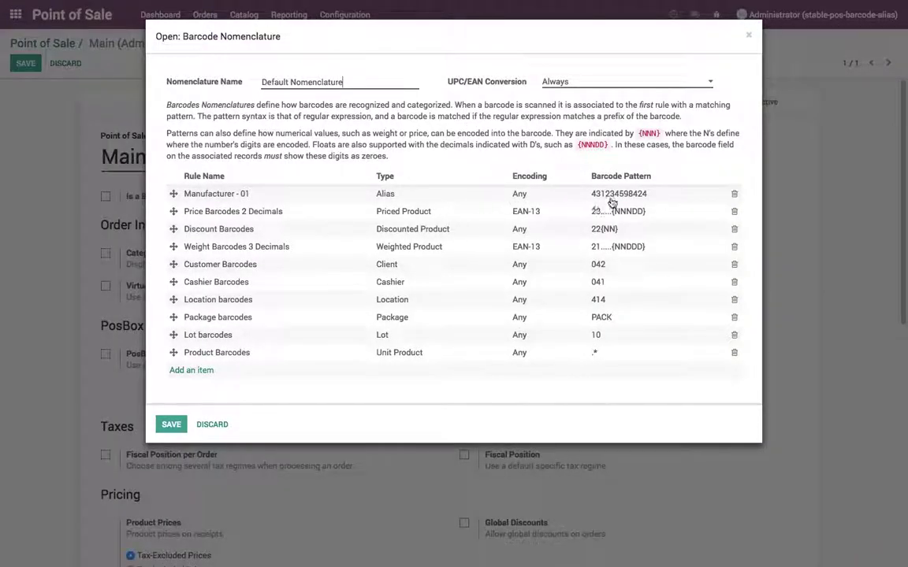
Remove the last three digits from the barcode pattern of the Manufacturer - 01 alias rule.
click(612, 197)
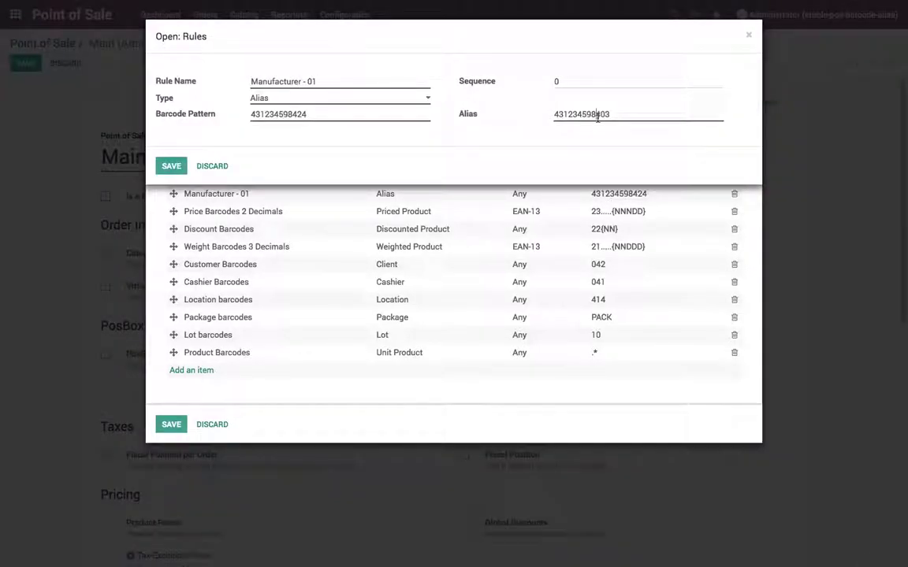
drag(294, 114, 338, 115)
key(BackSpace)
Save the alias rule, the barcode nomenclature and the Main point of sale configuration.
click(167, 165)
click(171, 423)
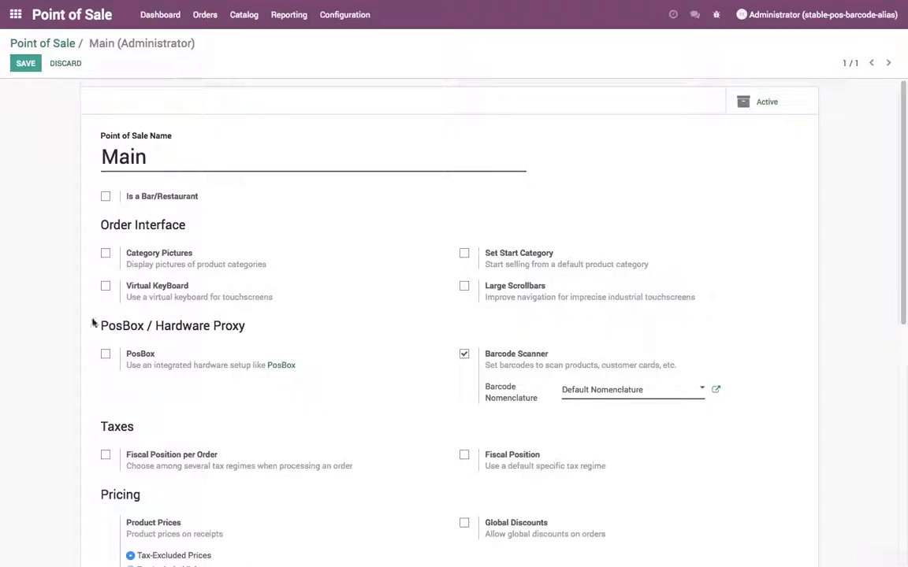
click(33, 70)
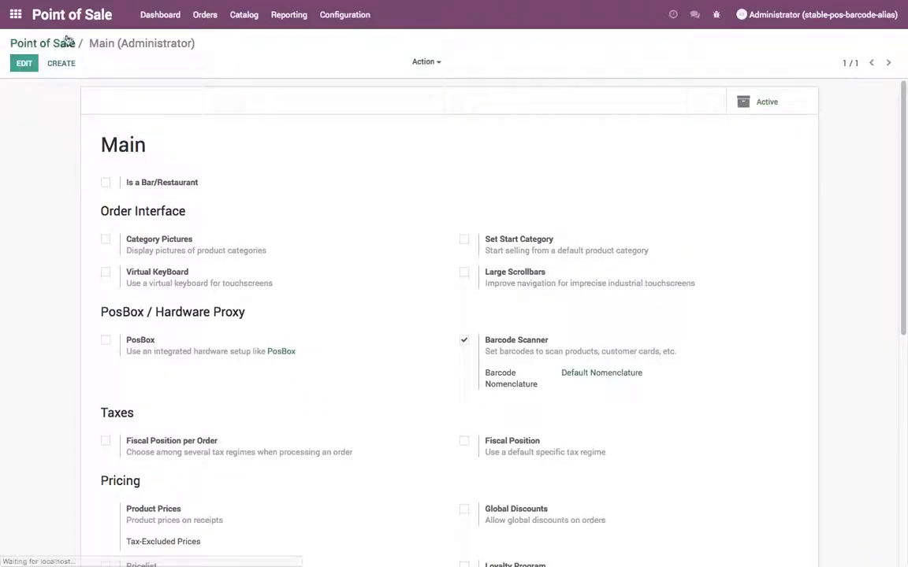
click(45, 173)
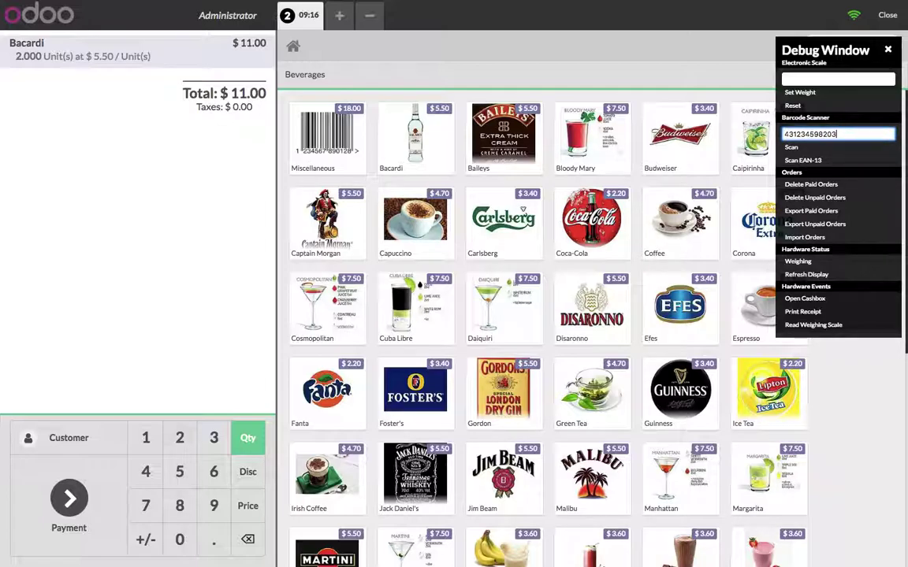
click(792, 148)
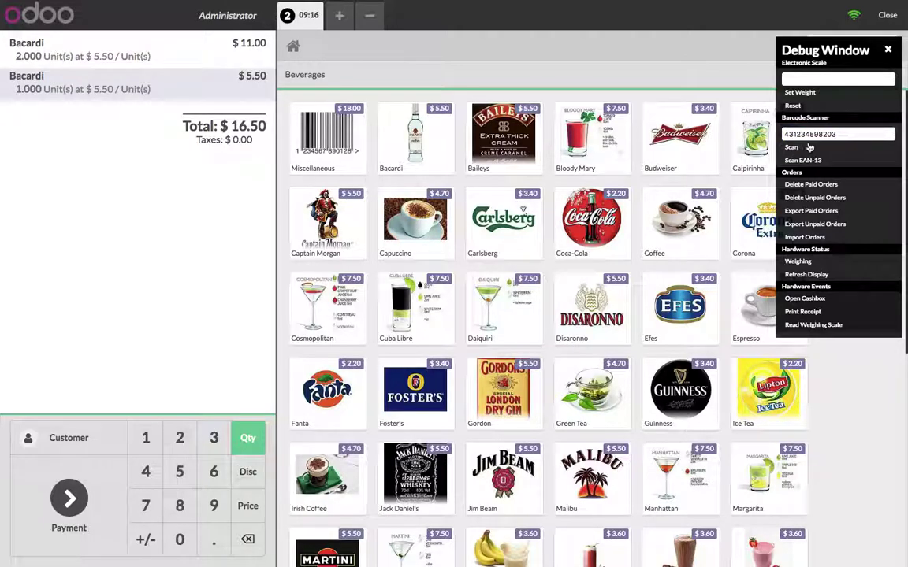
click(827, 135)
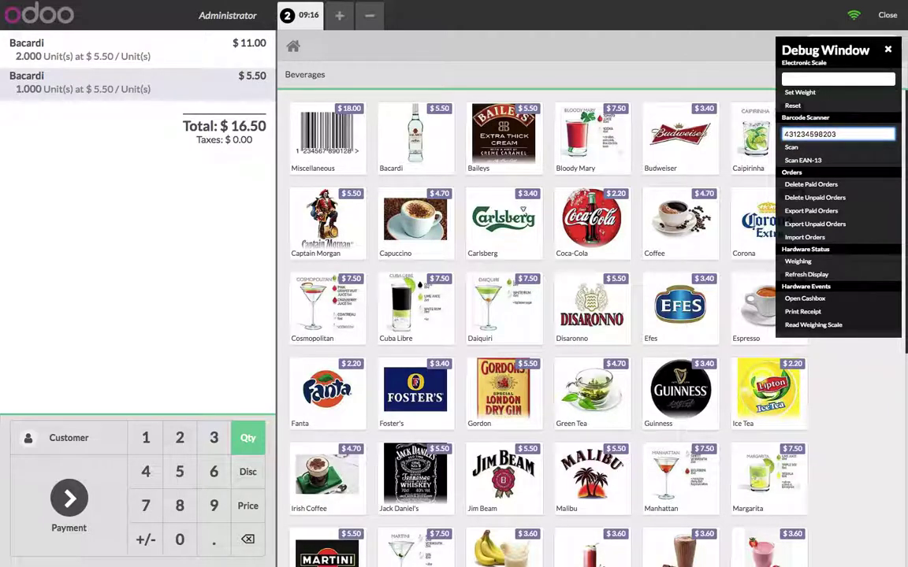
click(792, 148)
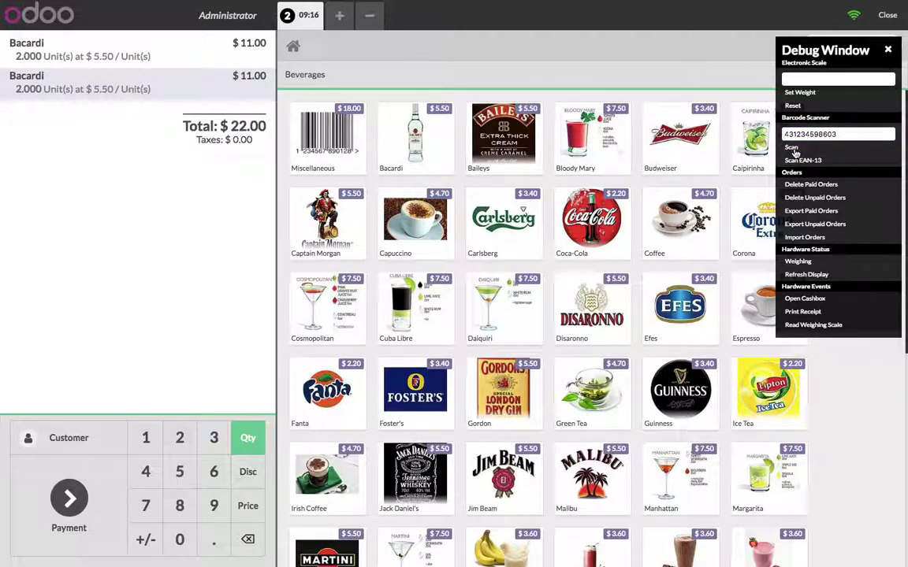
click(841, 135)
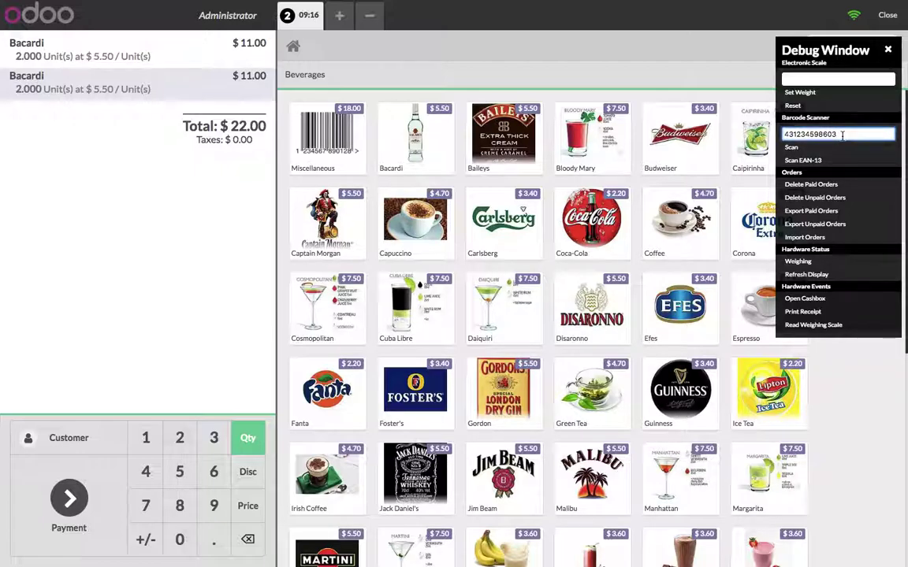
click(796, 150)
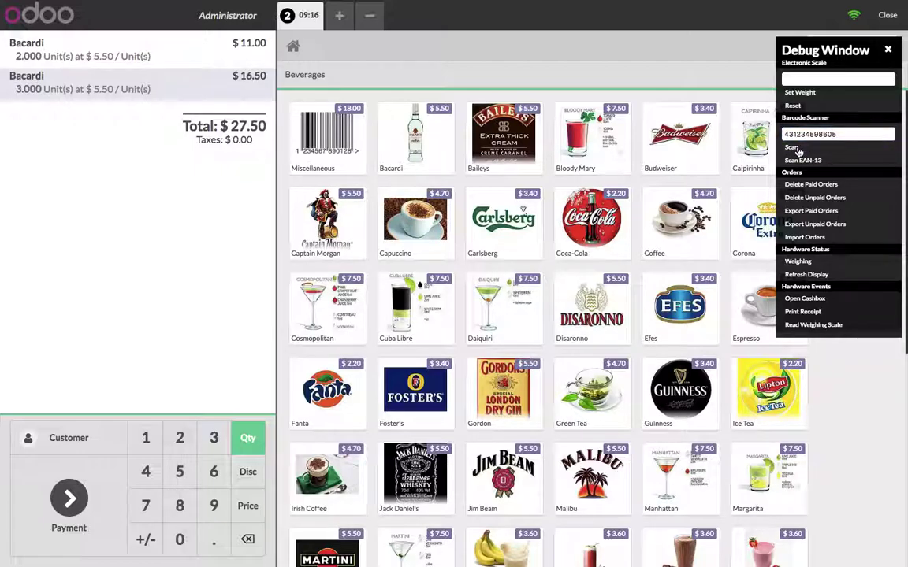
click(832, 135)
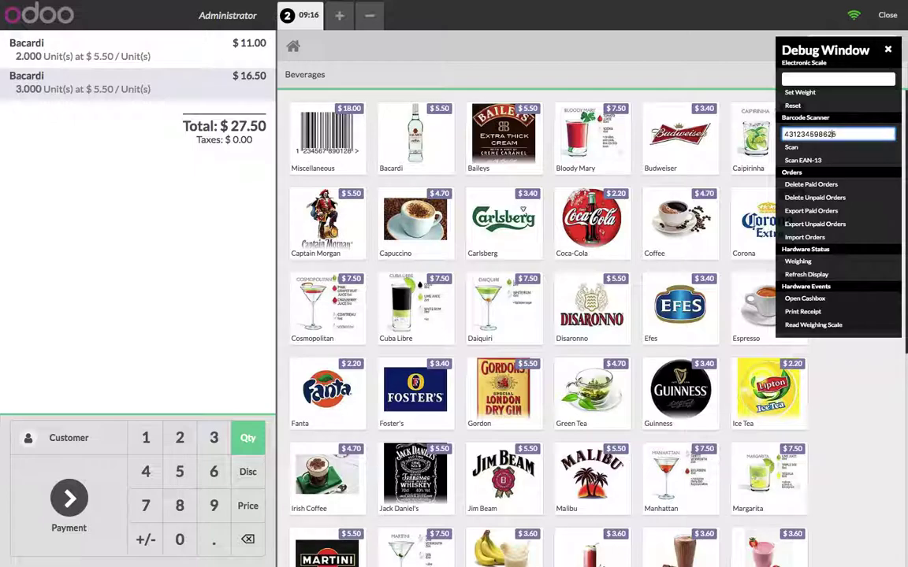
click(792, 149)
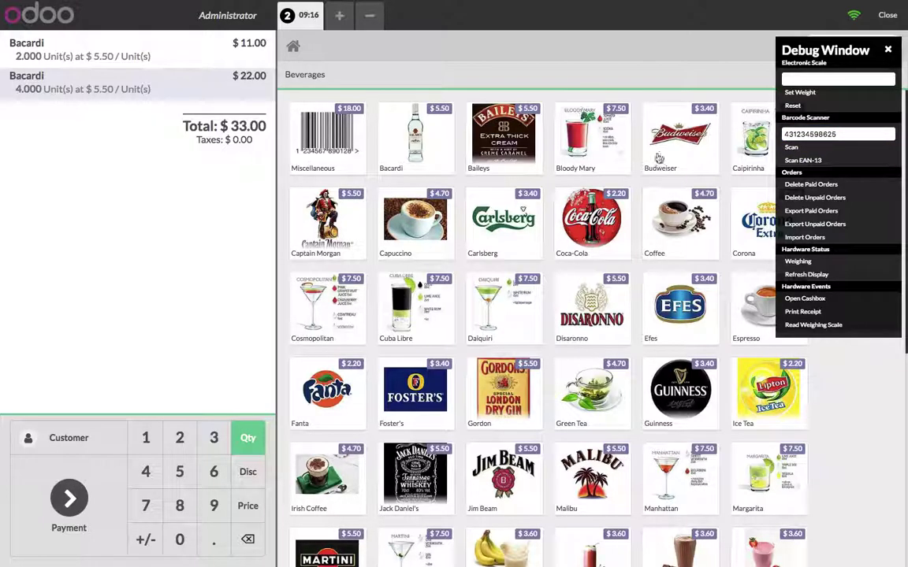
click(792, 149)
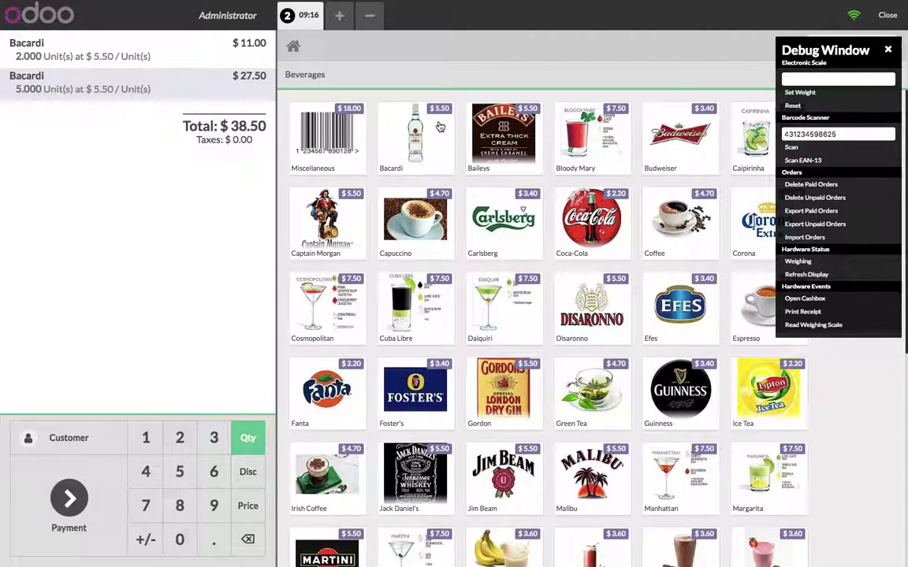
Close the point of sale to view the orders list, and resume the Main session from the dashboard.
click(887, 15)
click(886, 16)
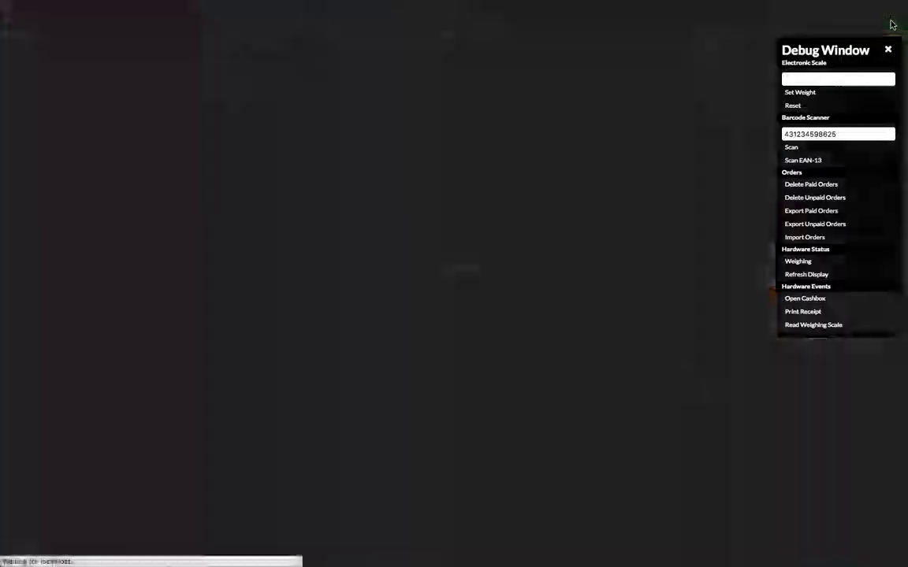
mouse_move(634, 4)
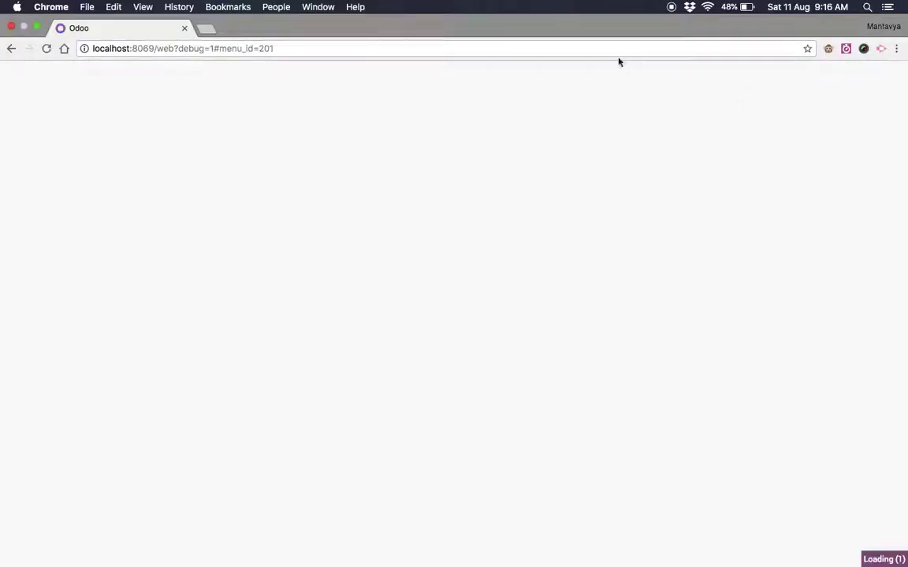
click(204, 14)
click(211, 39)
click(157, 18)
click(42, 177)
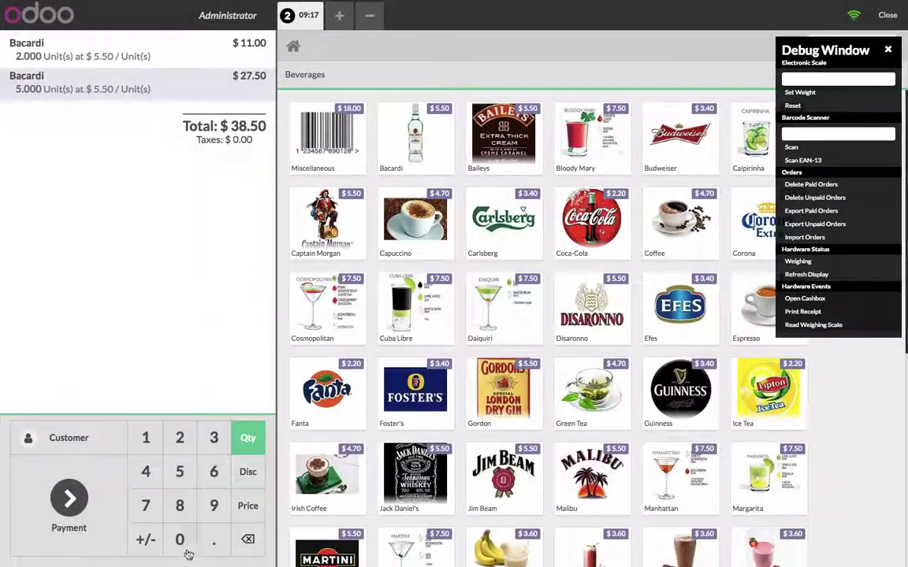
Pay the Bacardi order with 40 in Cash (USD), validate the payment and move on to the next order.
click(105, 478)
click(284, 114)
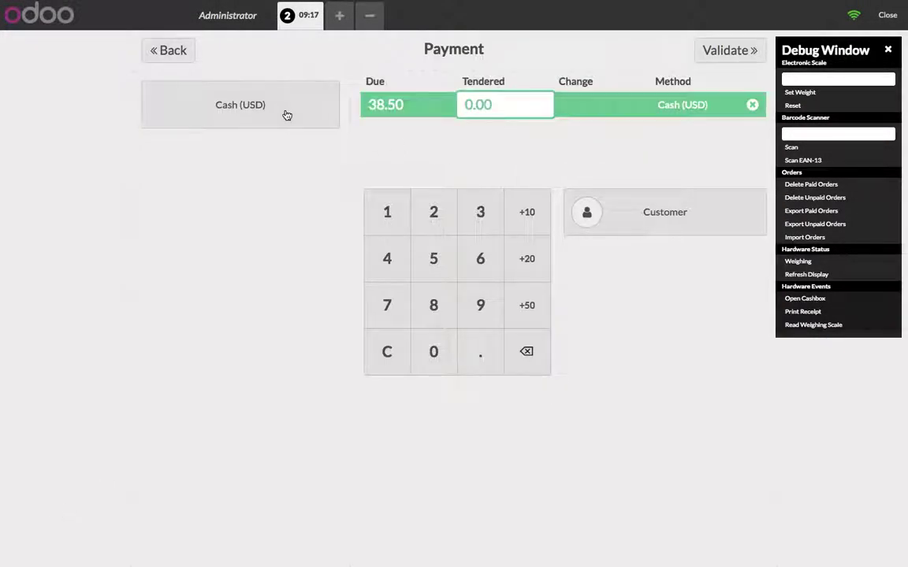
text(40)
click(740, 60)
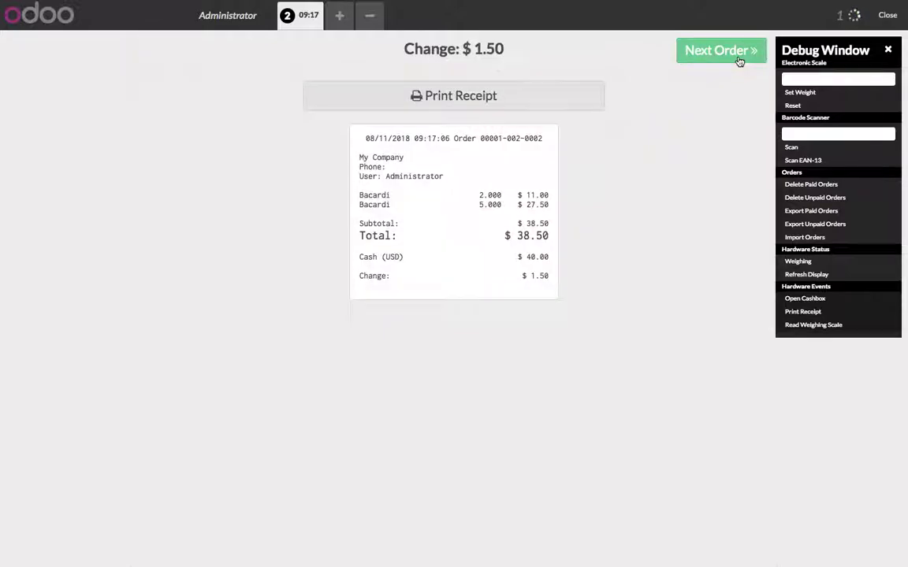
click(739, 61)
Close the point of sale and open the paid Bacardi order from the orders list.
click(894, 17)
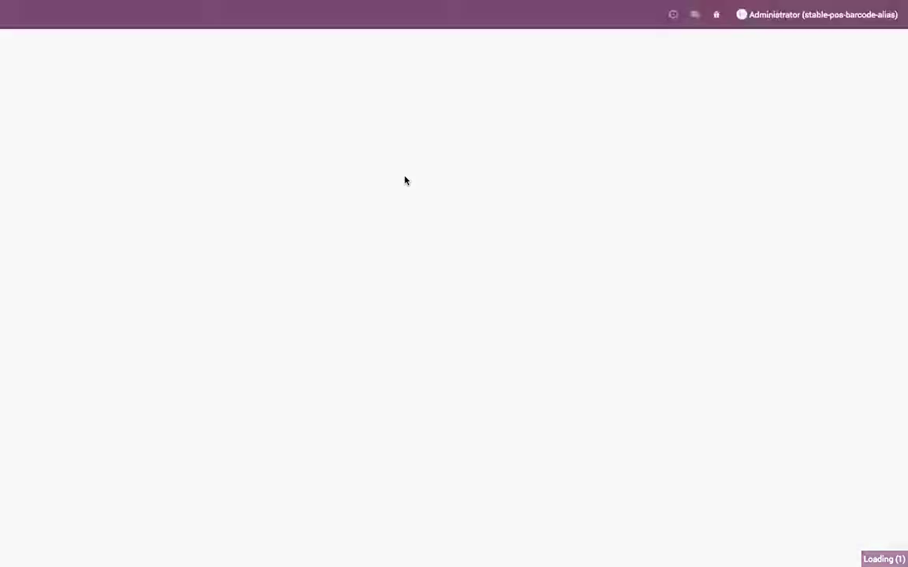
click(207, 126)
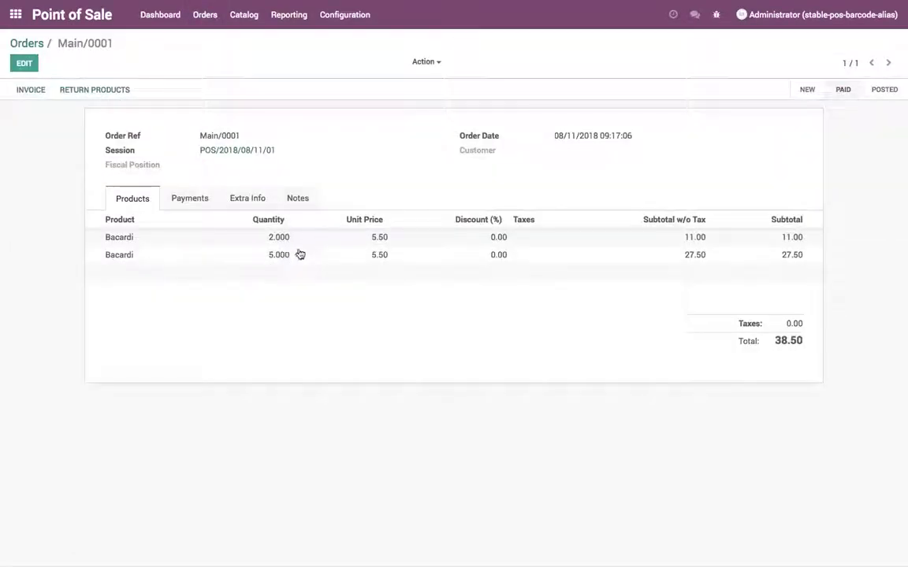